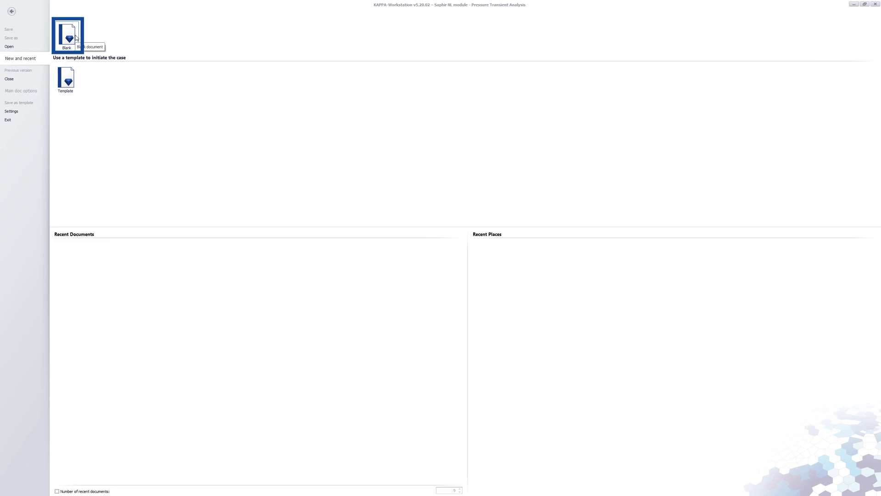
Start a new document and enter well radius 3.5 in, pay zone 50 ft and porosity 0.2
left_click(77, 38)
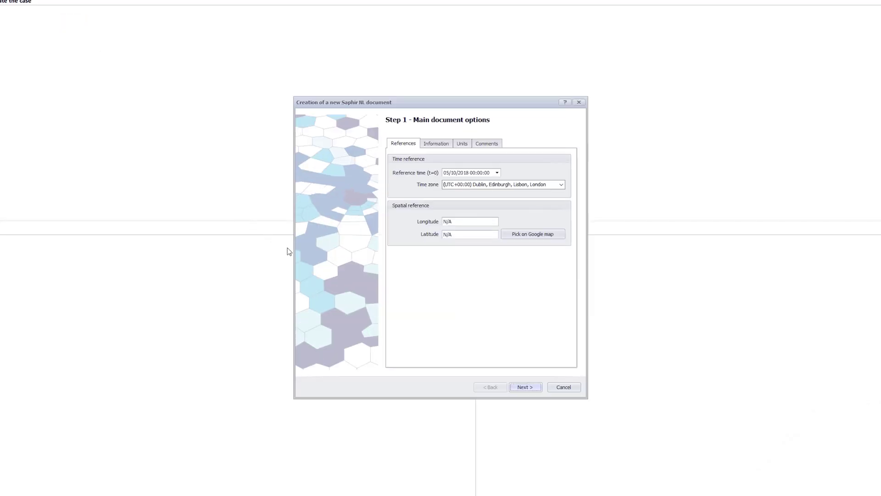
left_click(538, 388)
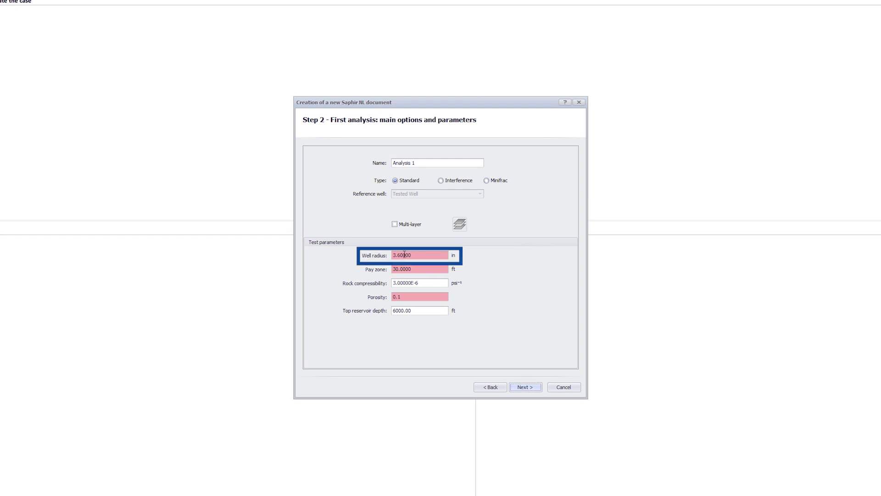
left_click_drag(398, 255, 430, 255)
type("5")
key("Tab")
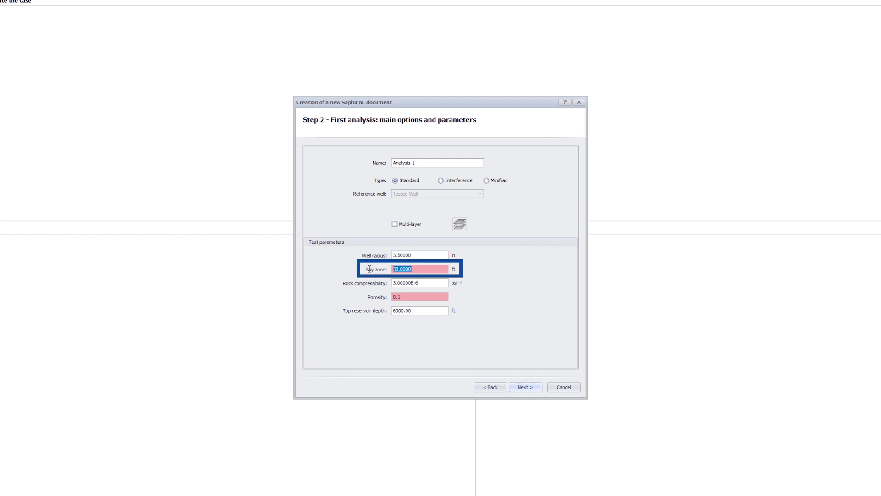
type("50")
key("Tab")
left_click(404, 296)
key("BackSpace")
type("2")
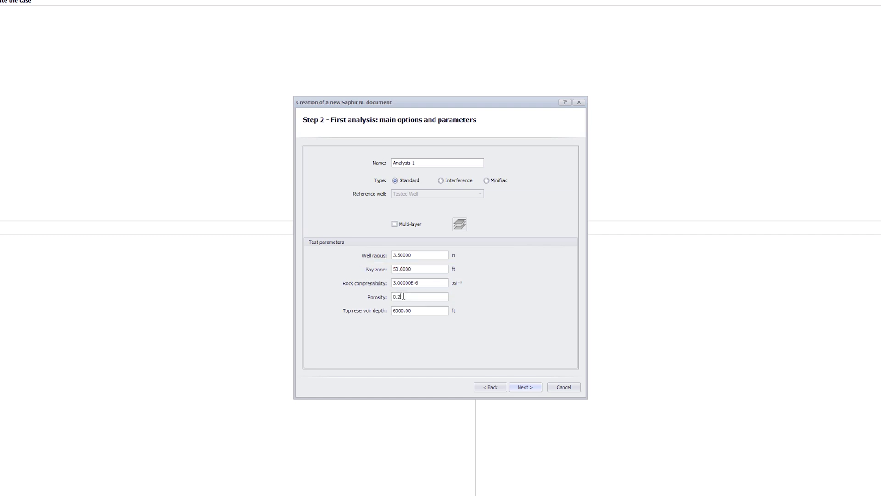
left_click(528, 387)
Choose Gas as the reference fluid in the PVT step
left_click(532, 387)
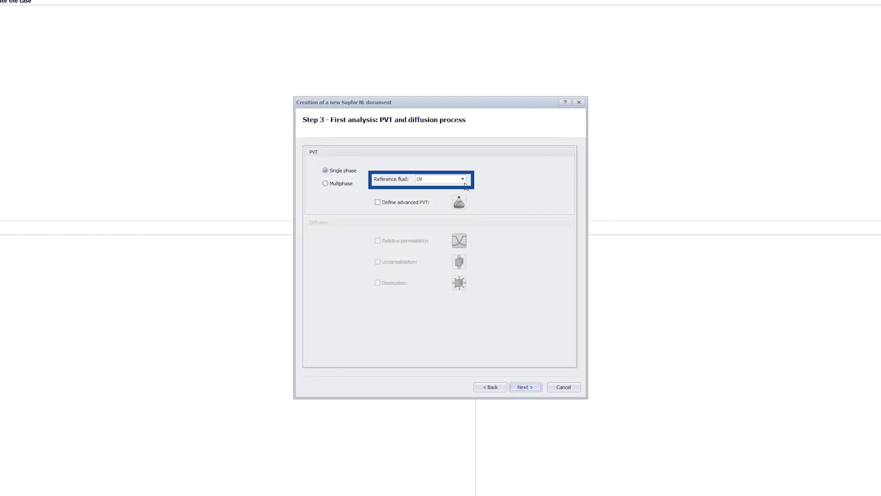
left_click(463, 179)
left_click(441, 194)
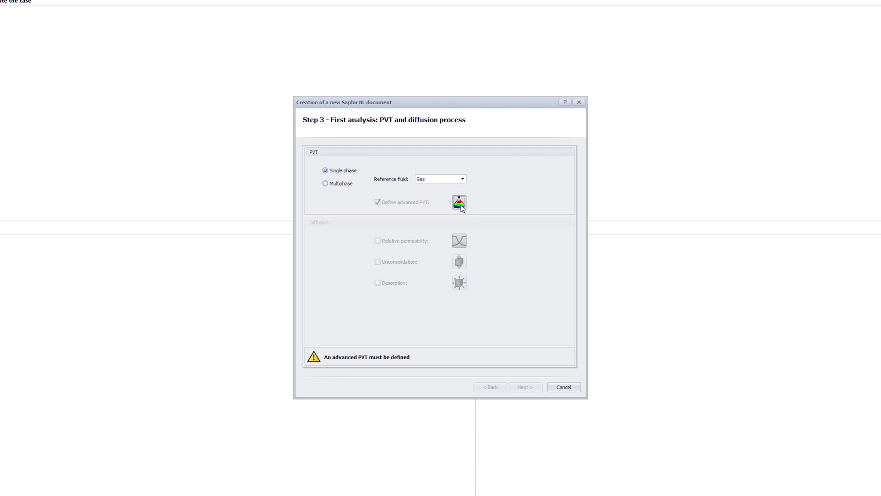
In advanced PVT, set specific gas gravity 0.65 and temperature 200 °F, then accept
left_click(459, 203)
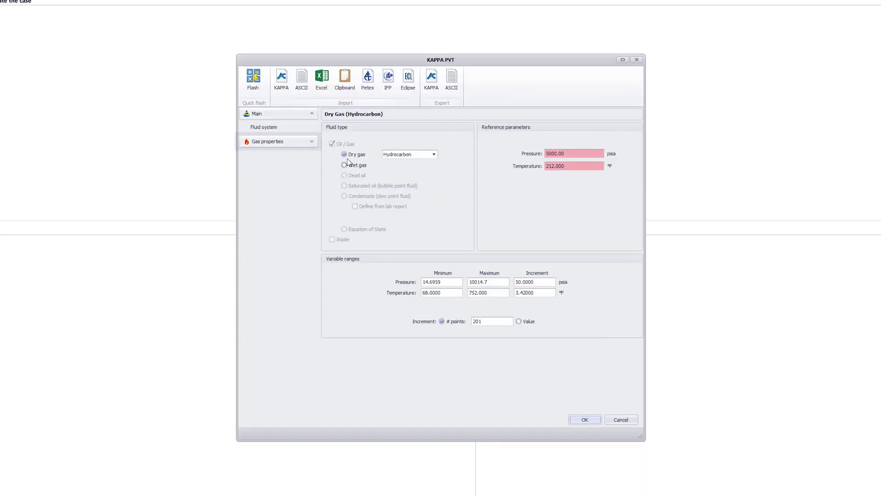
left_click(313, 142)
left_click(259, 155)
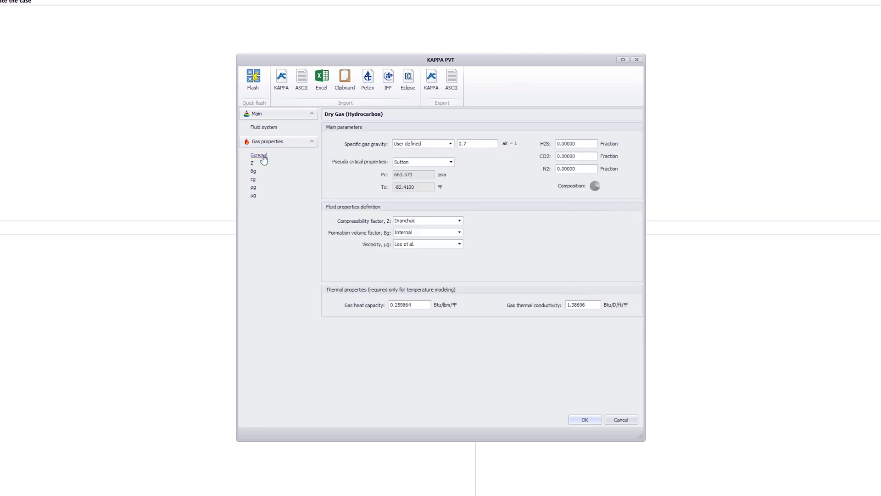
left_click(468, 144)
key("BackSpace")
type("65")
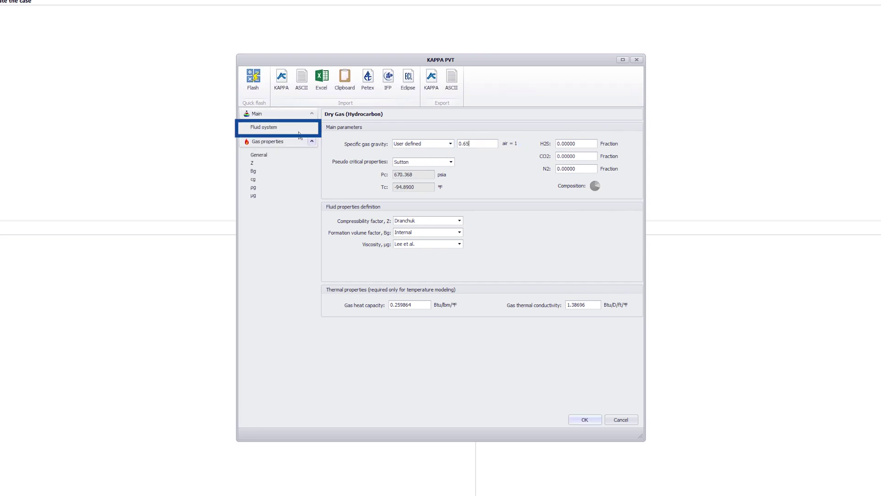
left_click(272, 127)
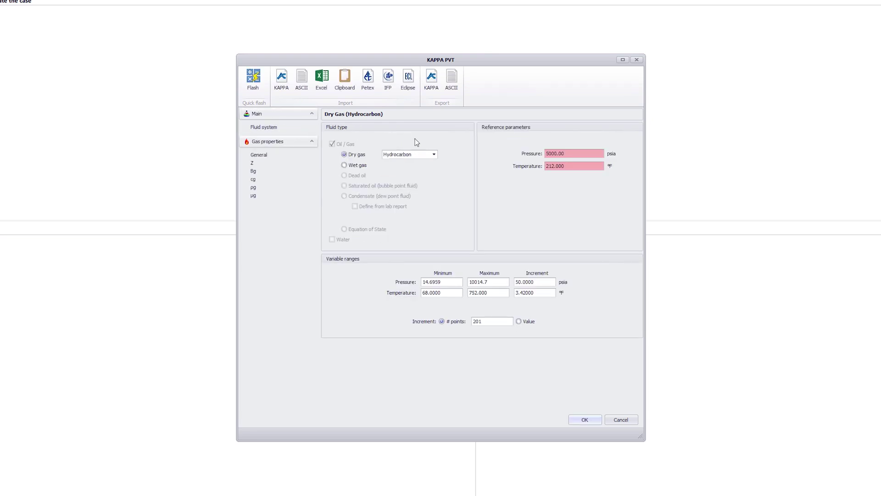
left_click_drag(554, 166, 549, 166)
type("00")
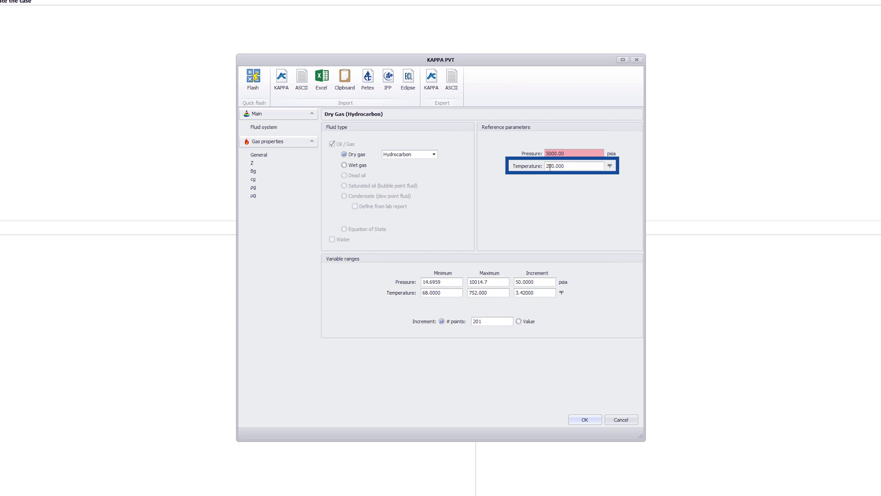
left_click(591, 418)
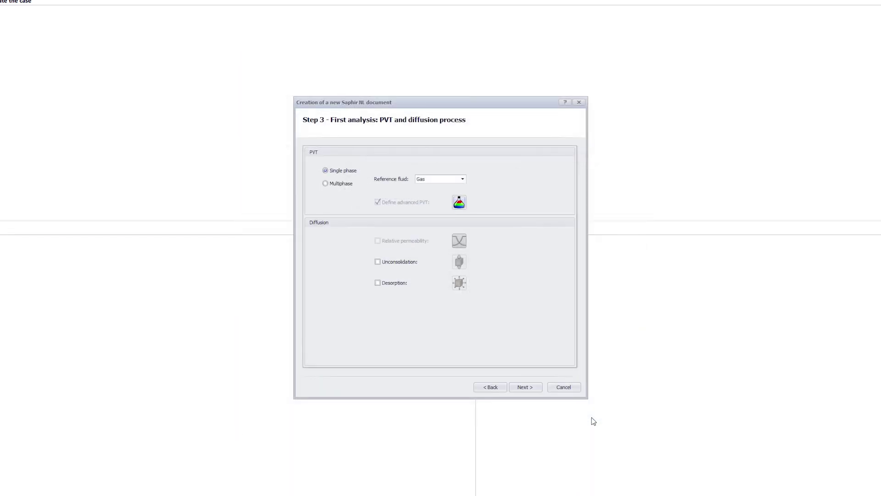
Enter water saturation 0.2 and create the document with the default initial model
left_click(525, 387)
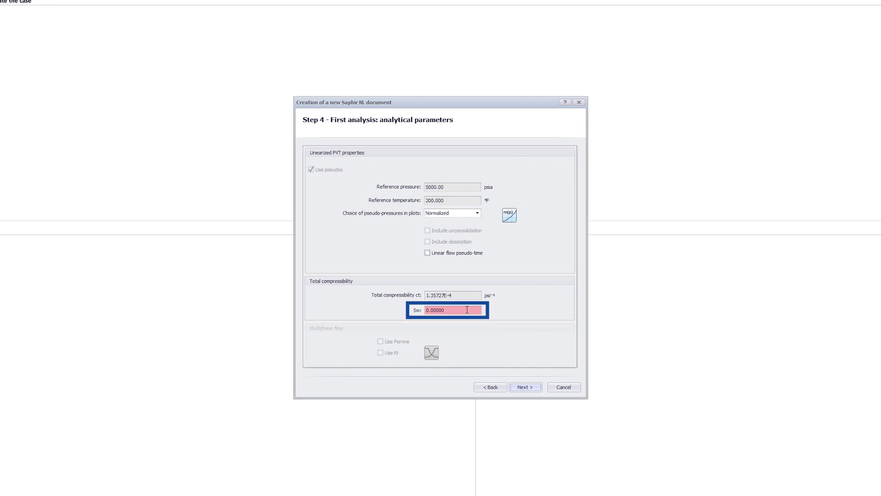
left_click_drag(465, 310, 431, 309)
type("2")
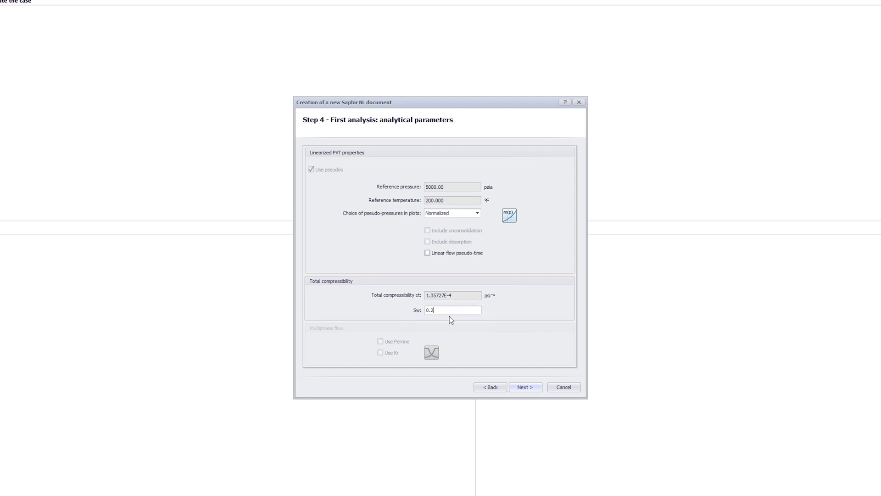
left_click(540, 387)
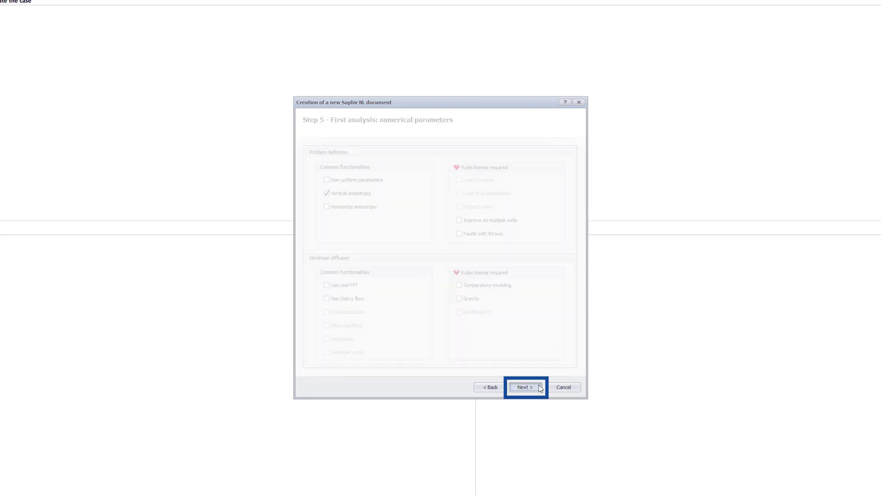
left_click(539, 387)
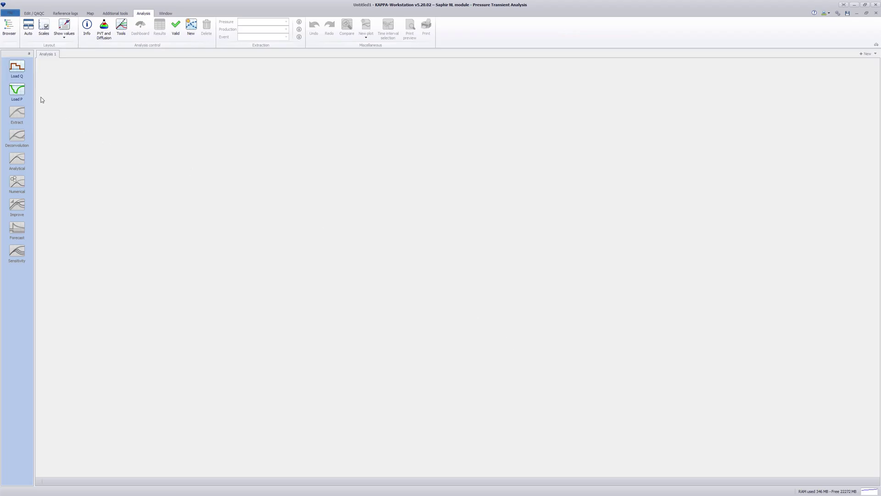
Import the gas rates from the Excel workbook Gas_Rate_Pressures.xlsx, starting at the 8 hr, 5500 row
left_click(17, 68)
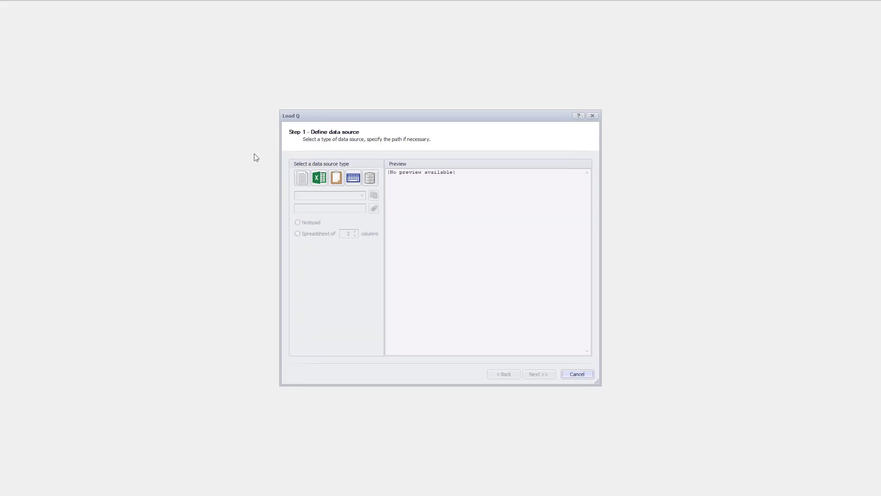
left_click(318, 179)
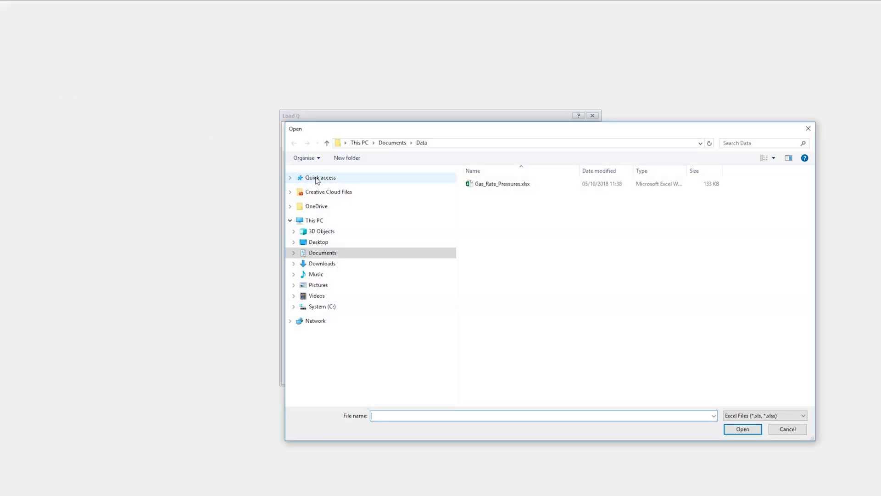
left_click(482, 185)
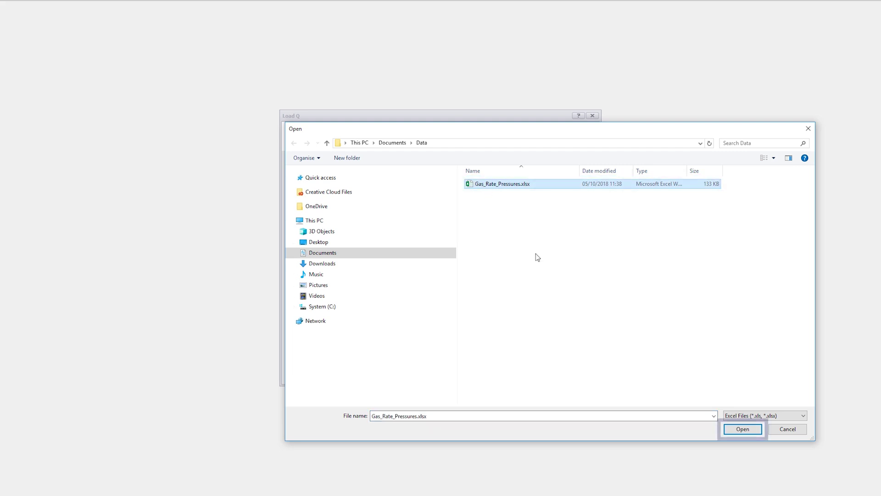
left_click(732, 428)
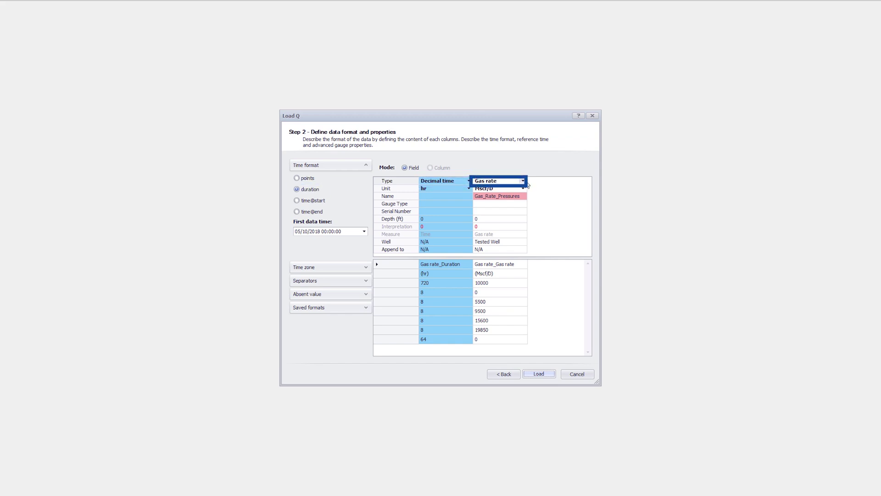
left_click(392, 303)
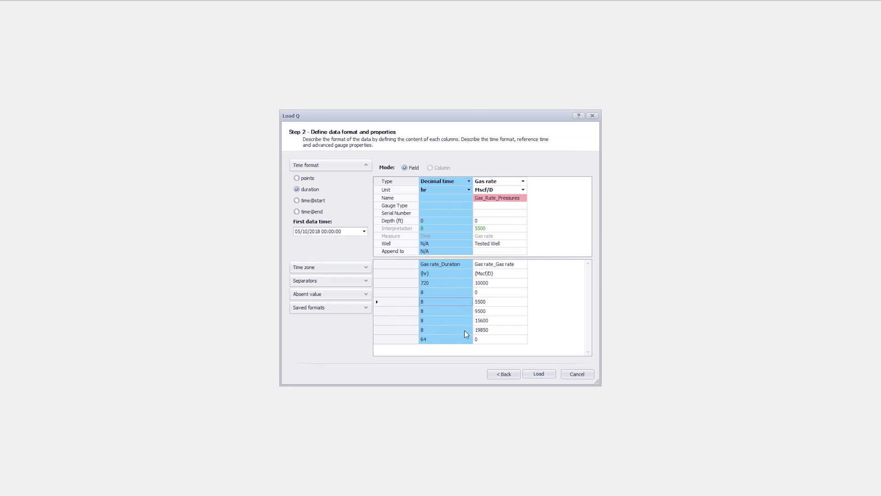
left_click(552, 375)
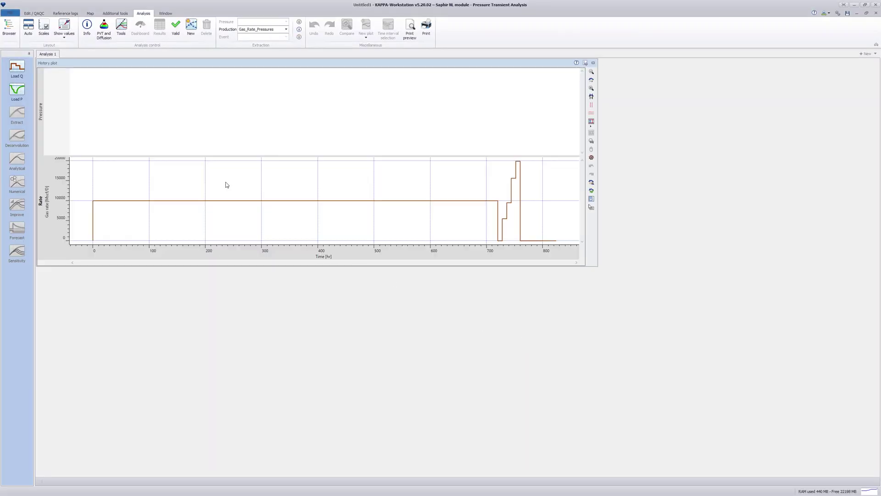
Import the Pressure column from Gas_Rate_Pressures.xlsx, skipping overlapping new data for all conflicts
left_click(17, 89)
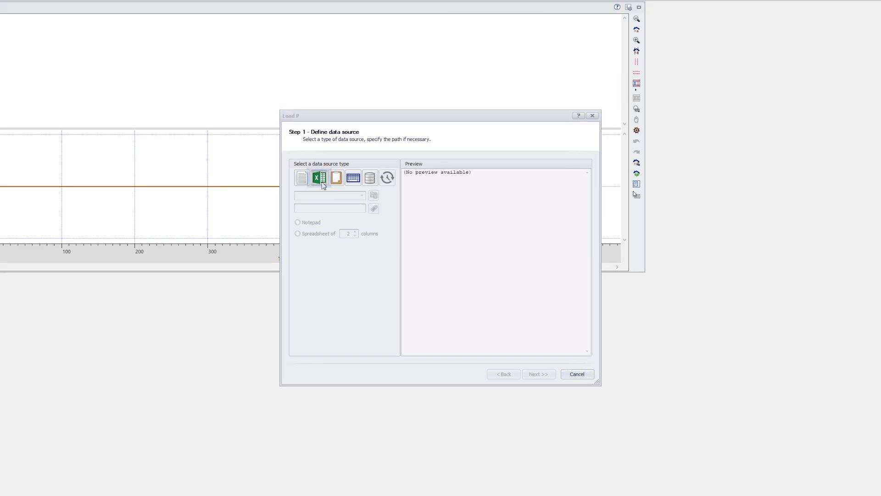
left_click(319, 178)
left_click(497, 183)
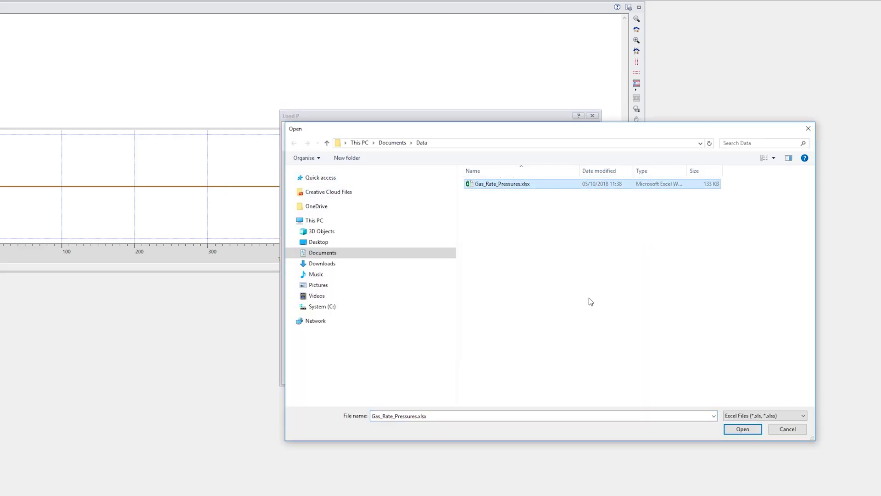
left_click(732, 430)
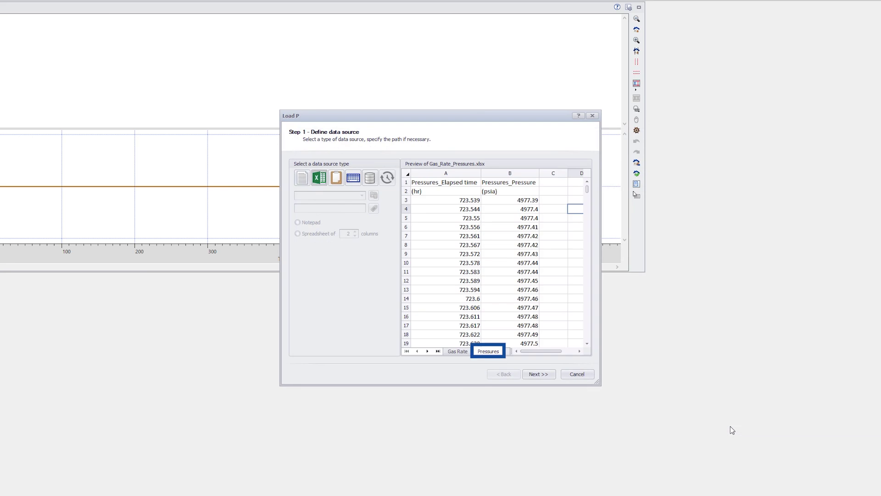
left_click(551, 377)
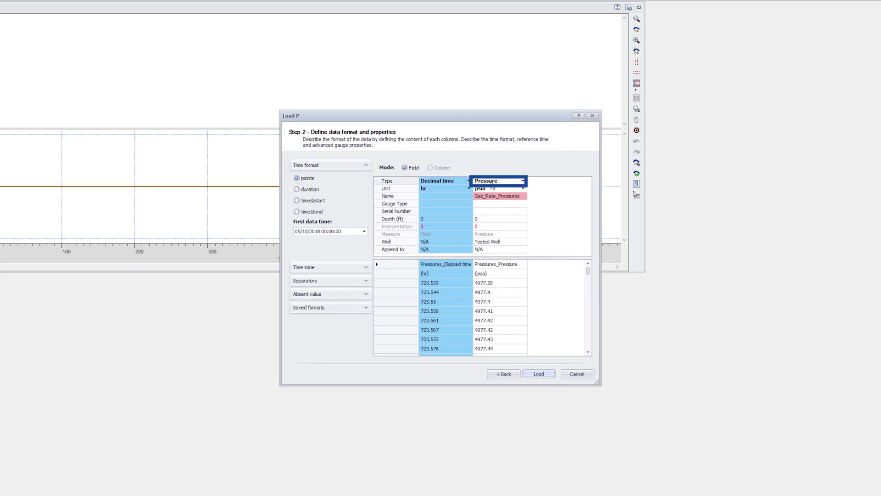
left_click(523, 184)
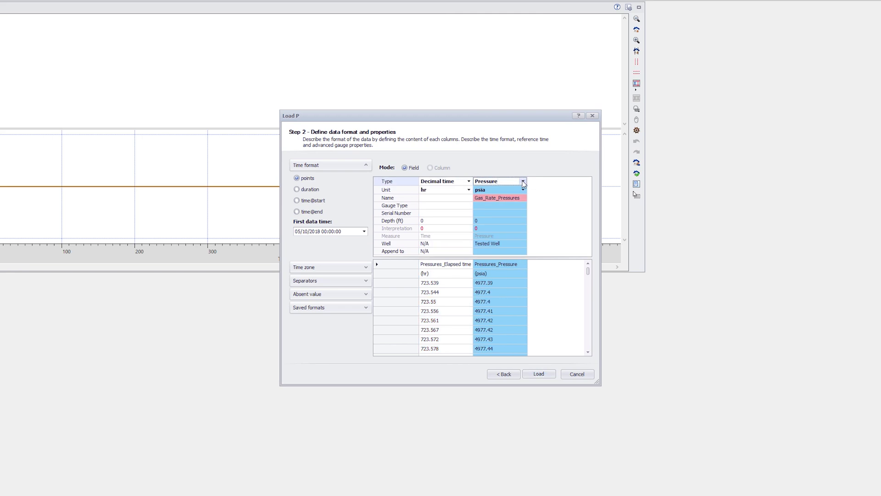
left_click(550, 374)
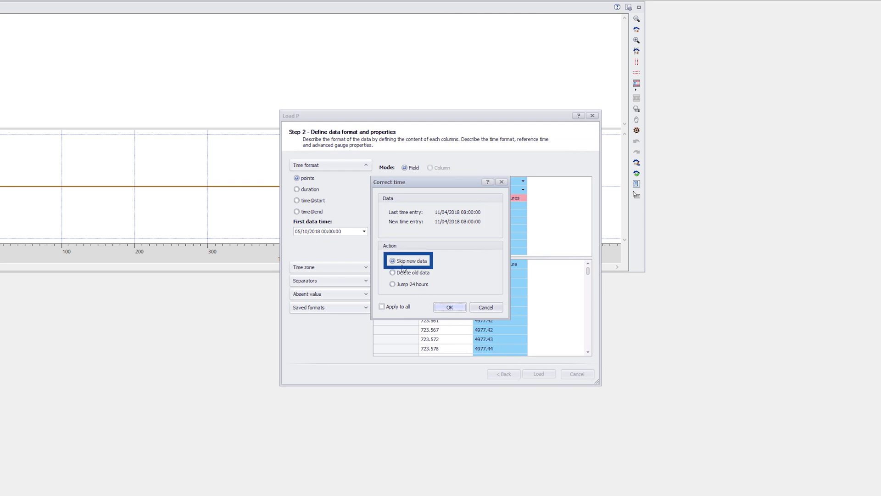
left_click(382, 306)
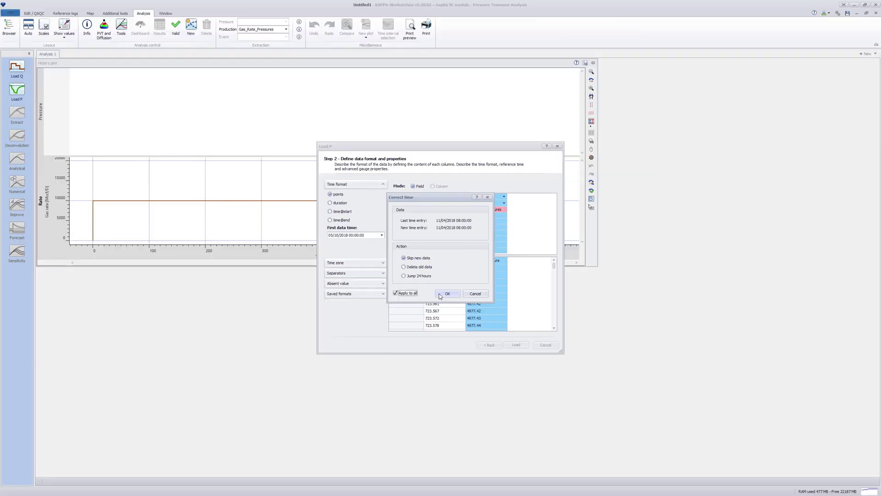
left_click(438, 310)
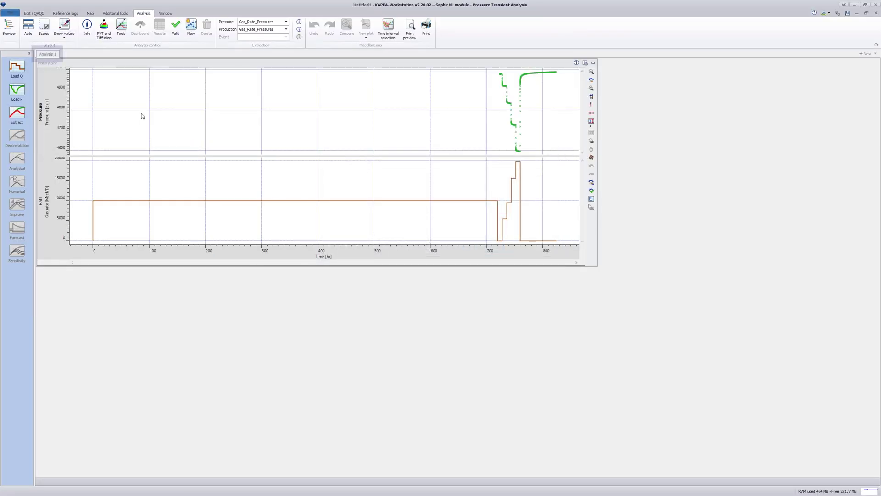
Rename the Analysis 1 tab to 'Start'
double_click(51, 54)
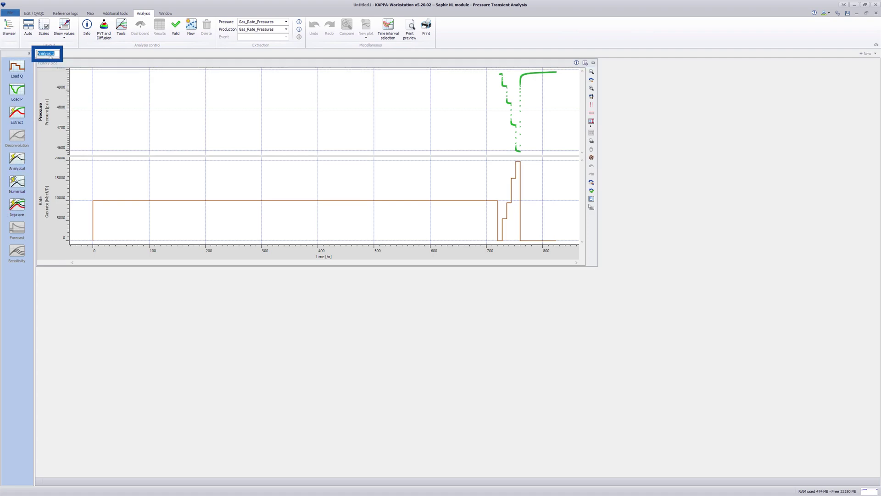
type("Start")
key("Return")
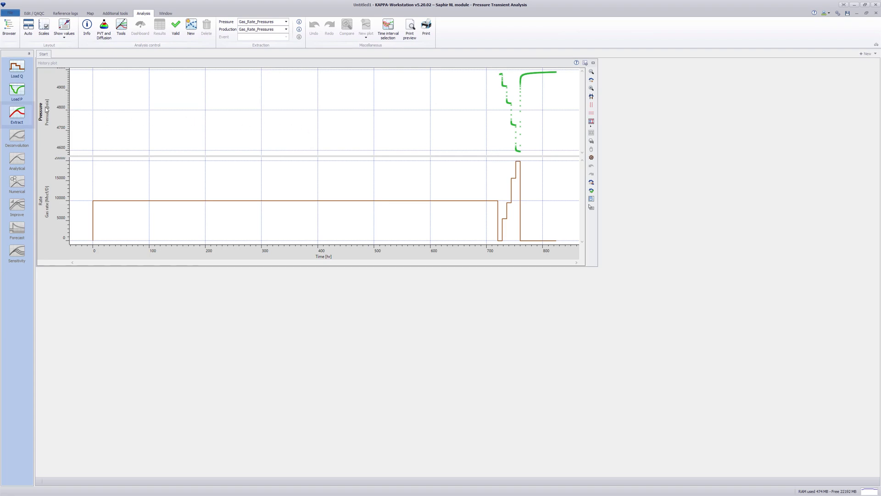
Extract Build-Up #2 and make its loglog plot active
left_click(18, 112)
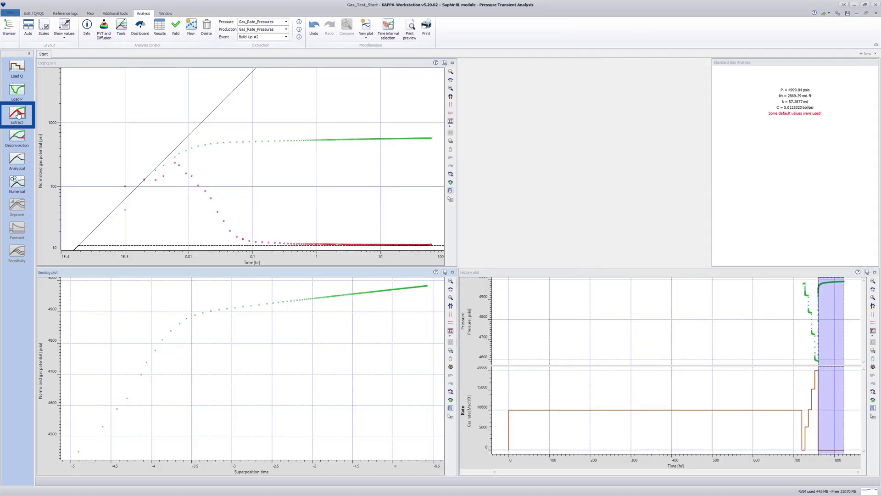
left_click(156, 171)
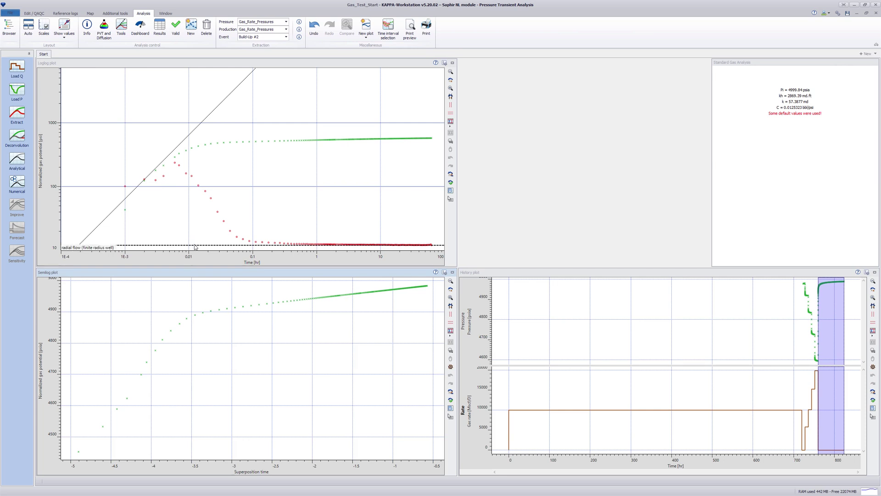
Generate the analytical model (skin 15.481) and zoom the history plot onto the multi-rate period
left_click(18, 161)
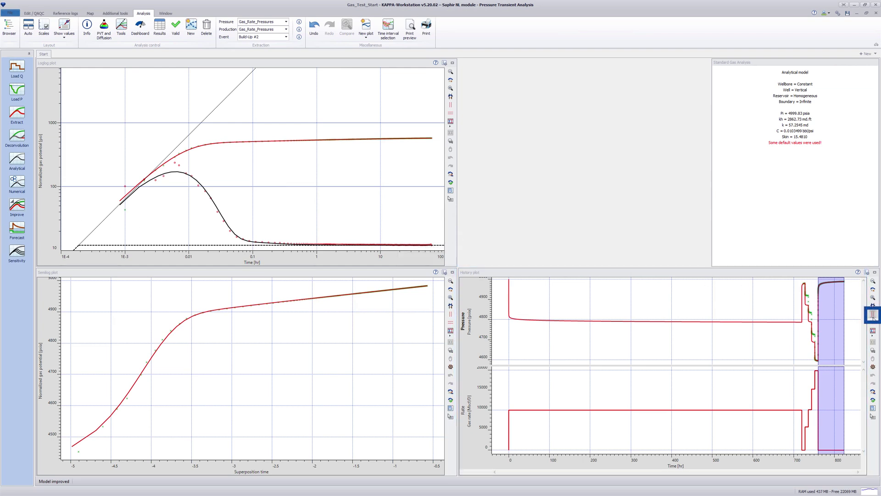
left_click(873, 314)
left_click_drag(852, 322, 796, 323)
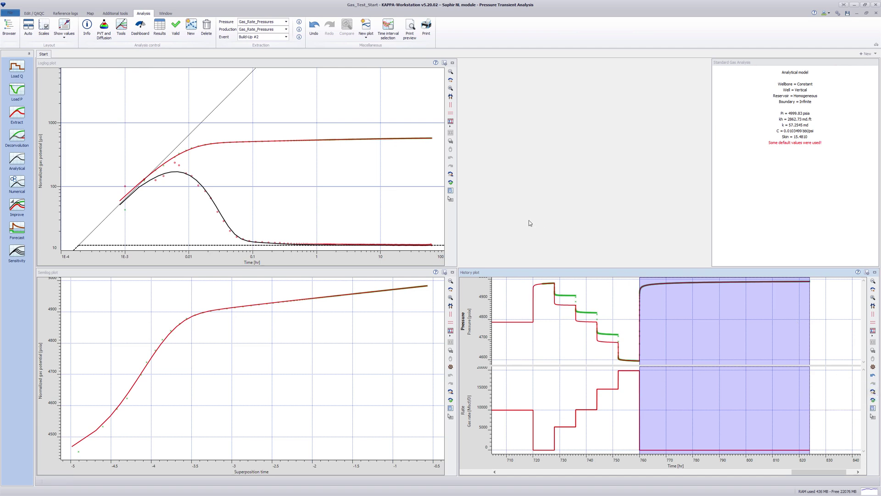
Create a 'dS/dQ' analysis copied from Start and enable Impose pi in its analytical model
left_click(191, 27)
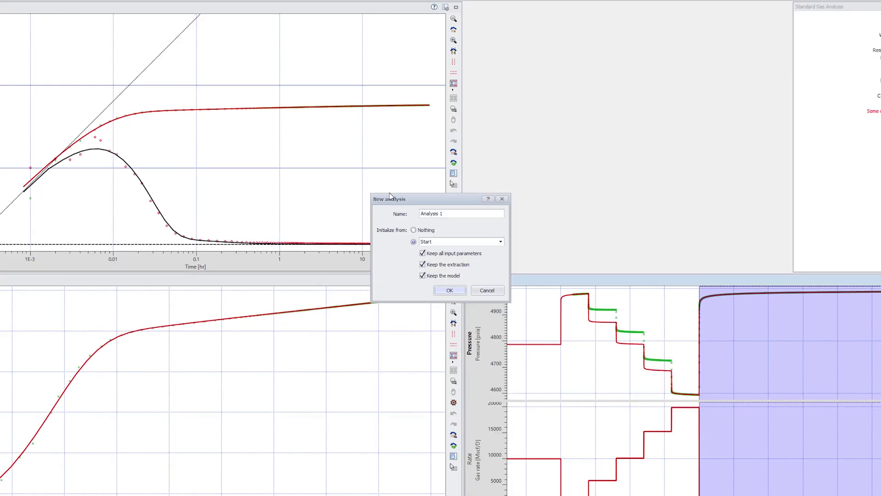
triple_click(416, 212)
type("dS/dQ")
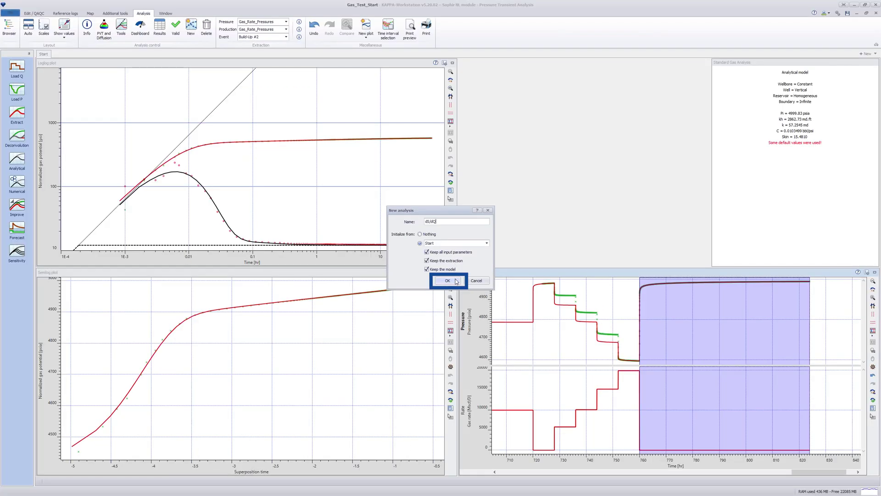
left_click(448, 280)
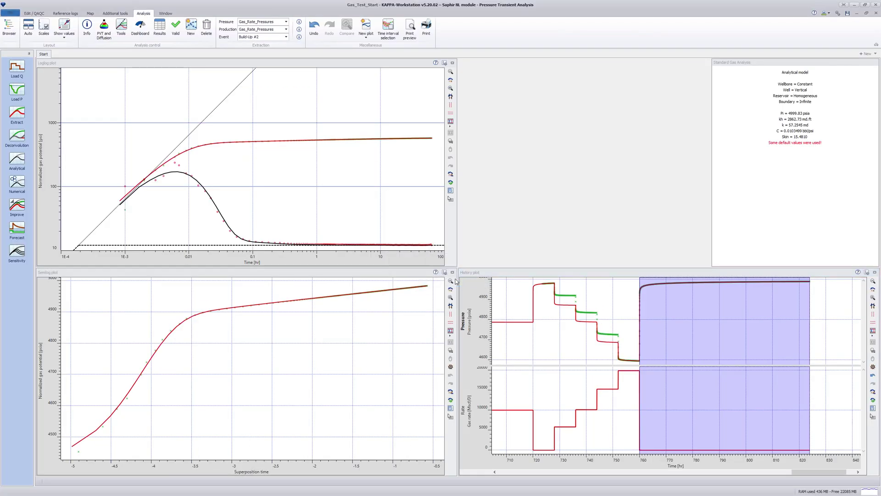
left_click(18, 159)
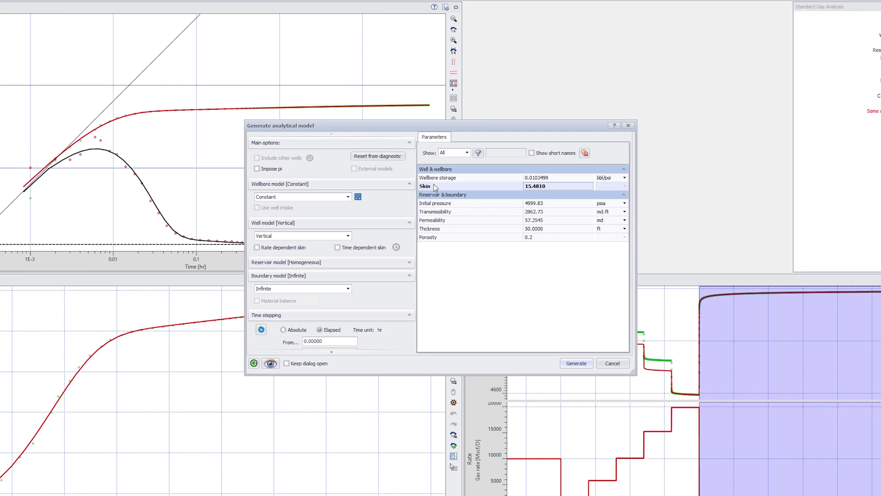
left_click(257, 170)
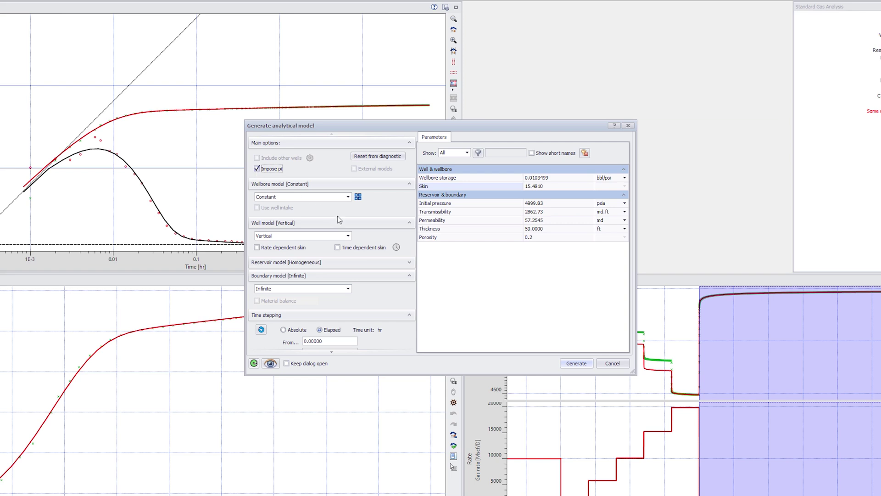
Regenerate the model, enable time-dependent skin, split at rate steps and compute skins from -5.0 to 15.481
left_click(556, 365)
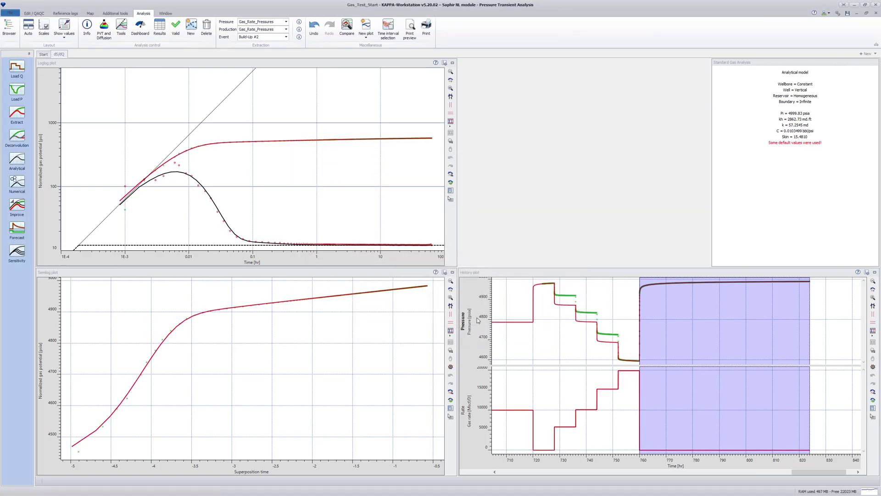
left_click(20, 160)
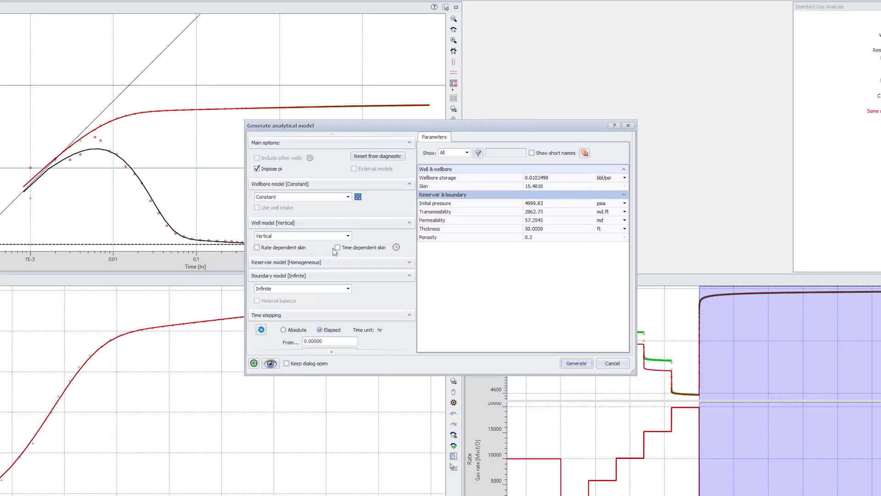
left_click(337, 247)
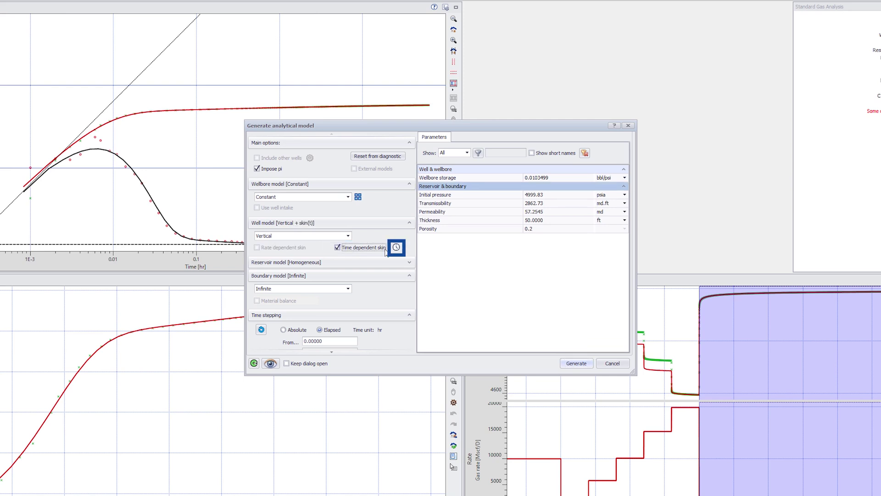
left_click(396, 247)
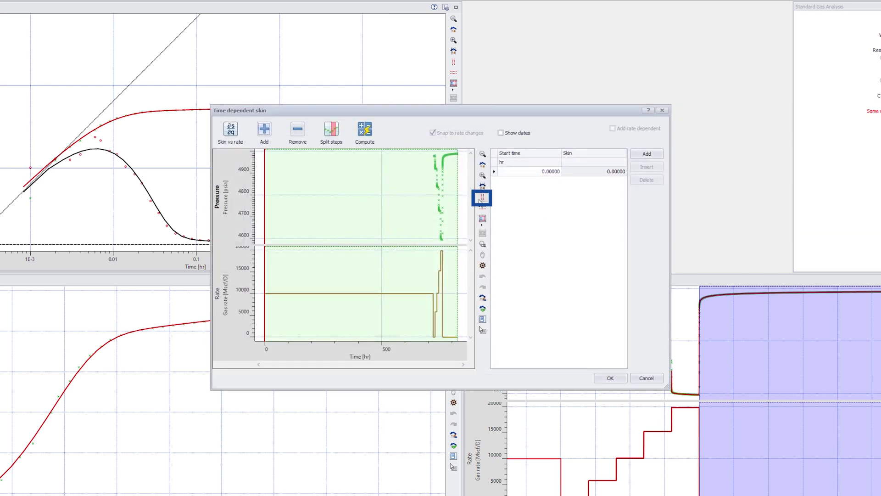
left_click_drag(428, 198, 459, 198)
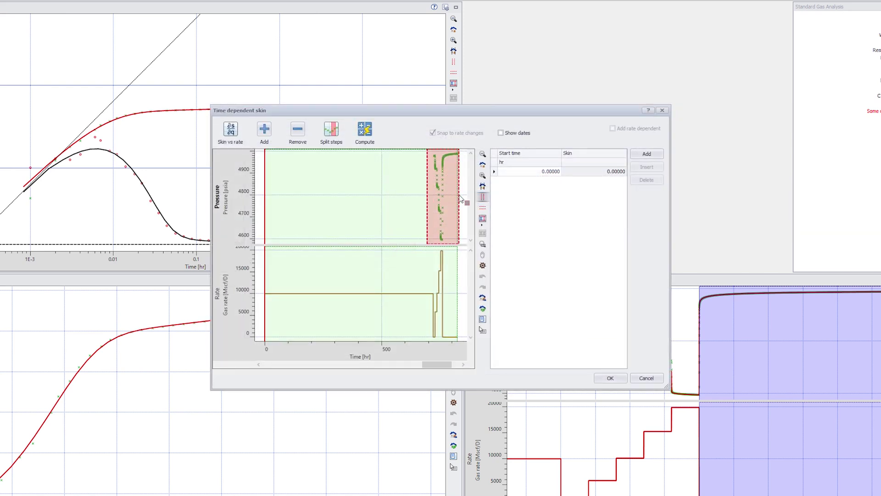
left_click(331, 135)
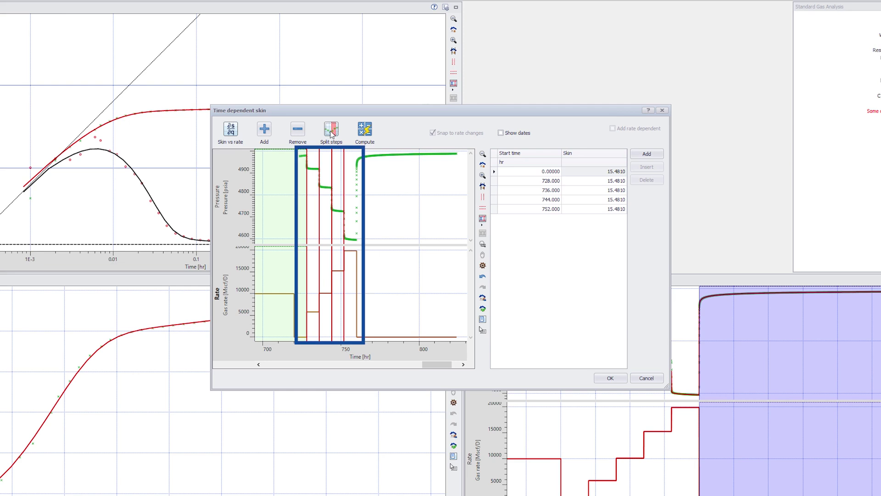
left_click(365, 131)
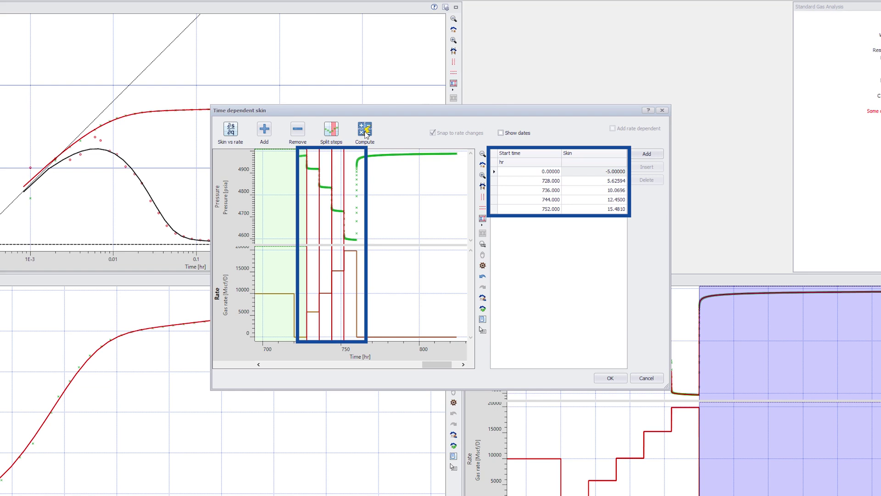
Plot skin versus rate and filter out the outlier, refitting to Skin0 2.33847, dS/dQ 6.72016E-4
left_click(231, 133)
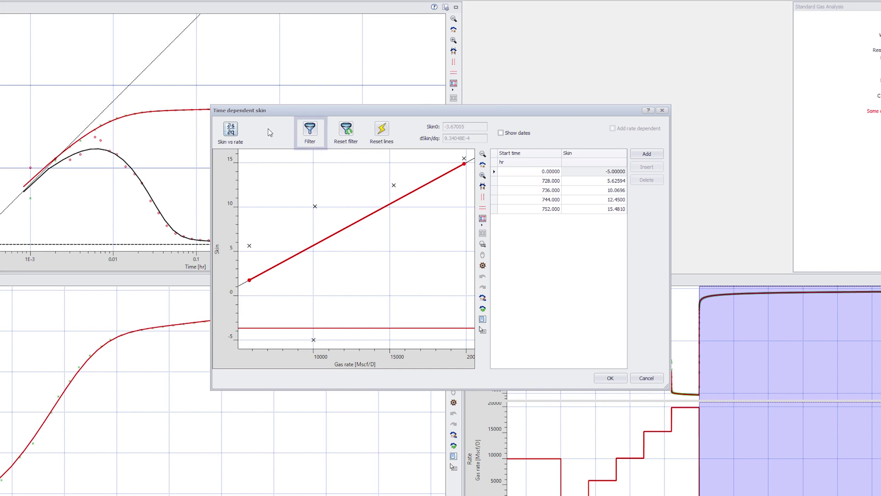
left_click(308, 133)
mouse_move(313, 324)
left_mouse_down()
mouse_move(315, 344)
mouse_move(313, 324)
left_mouse_up()
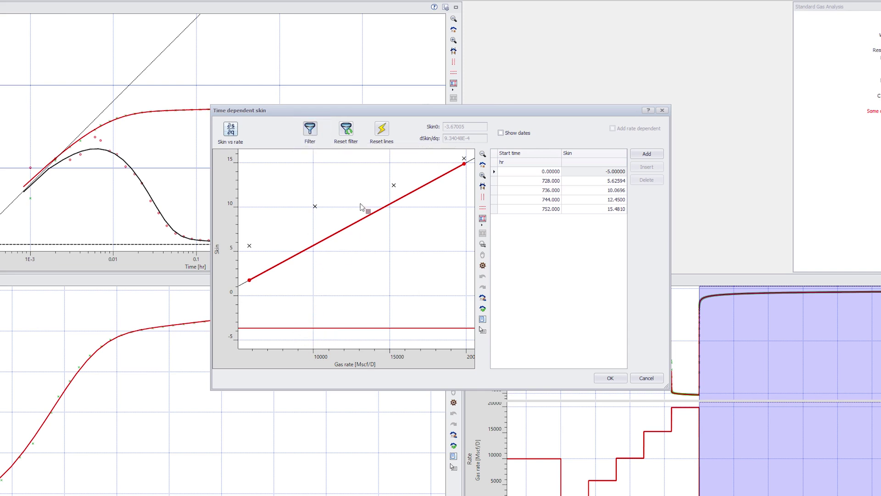
left_click(382, 132)
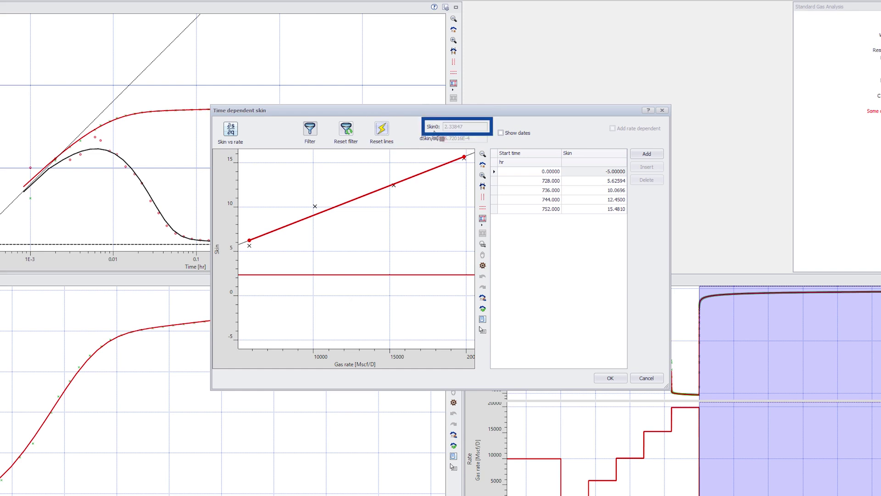
Apply the rate-dependent skin (Skin0 2.33847, dS/dQ 6.720E-4) and regenerate the analytical model
left_click(604, 378)
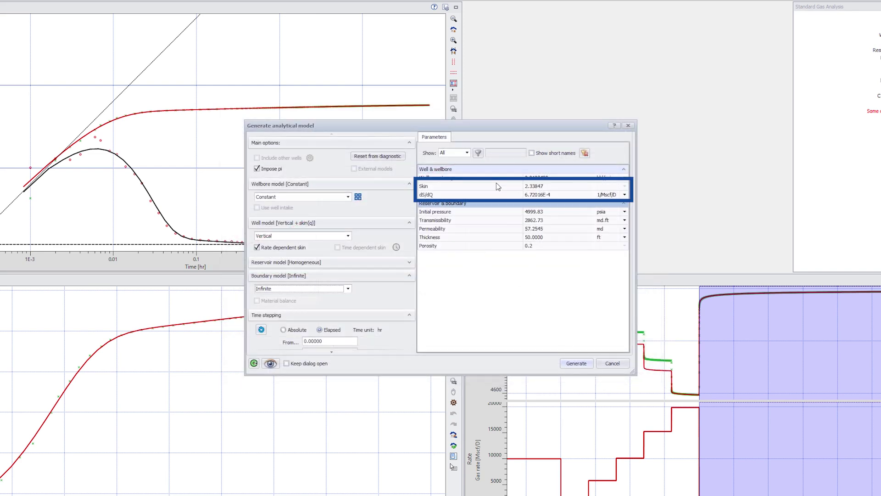
left_click(497, 196)
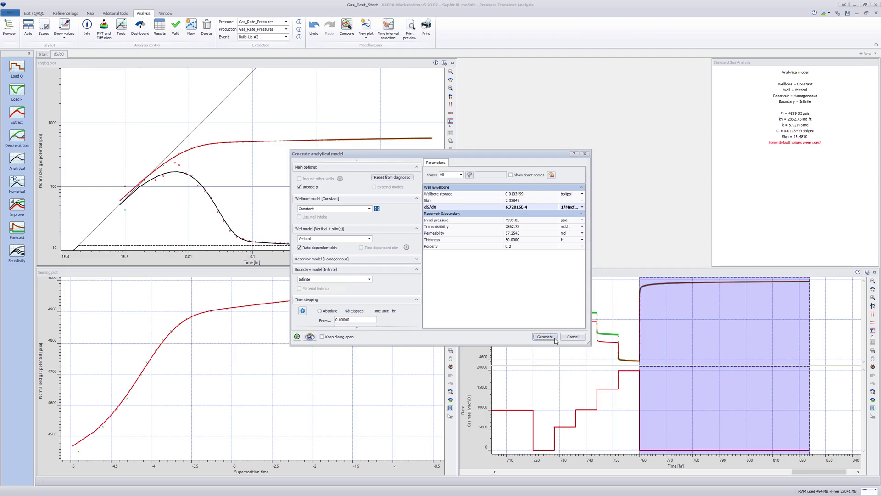
left_click(589, 366)
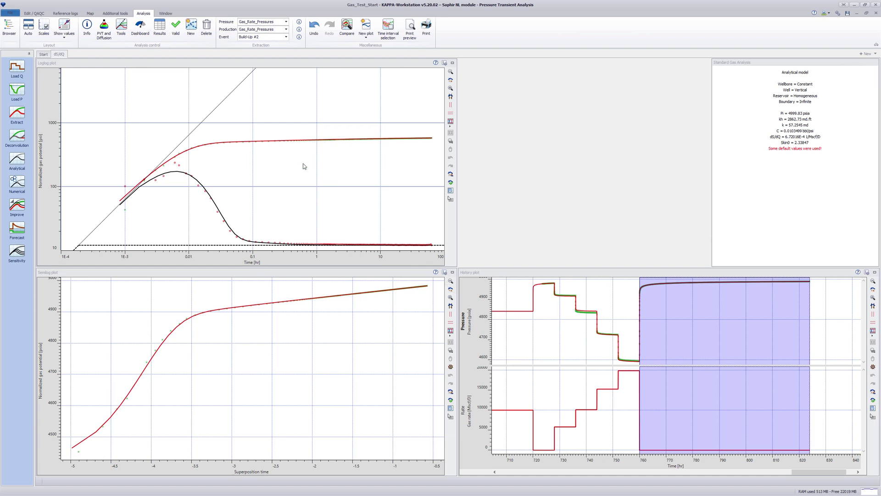
Create a new analysis named 'C and N' initialized from Start
left_click(190, 27)
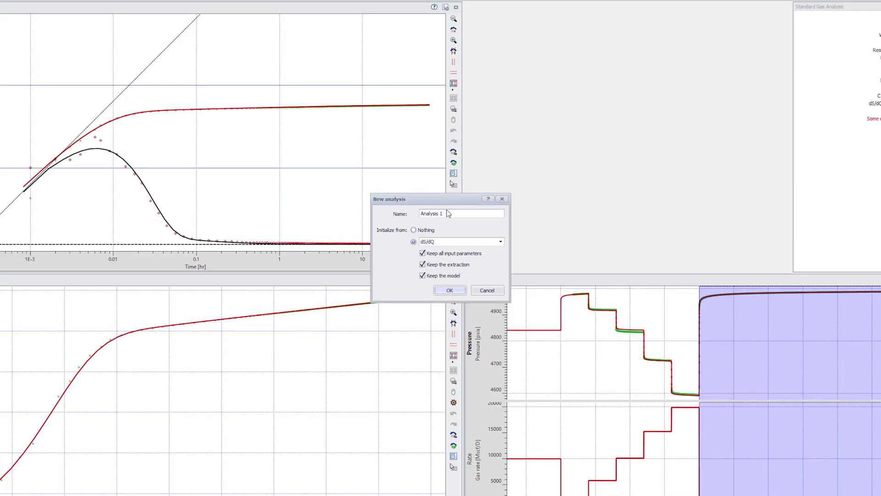
left_click_drag(448, 212, 420, 214)
type("C and N")
left_click(495, 242)
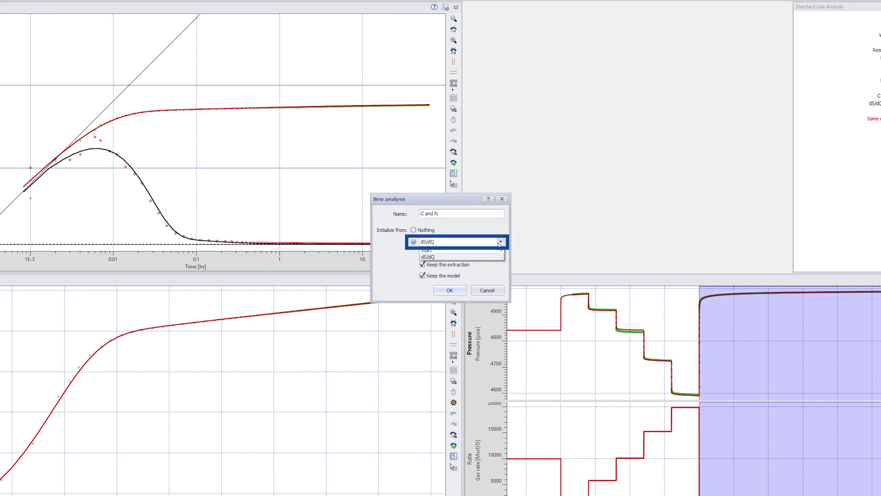
left_click(463, 251)
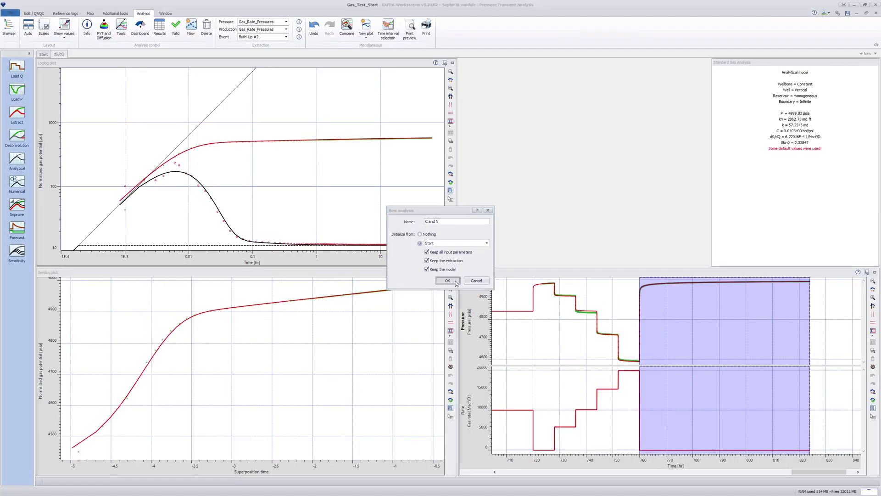
left_click(459, 290)
Set up an IPR calculation using the C & n IPR type
left_click(124, 14)
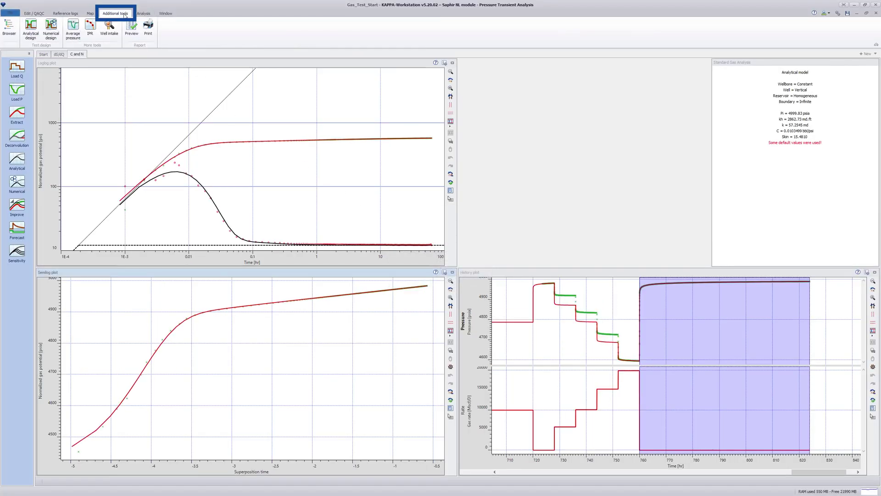
left_click(90, 26)
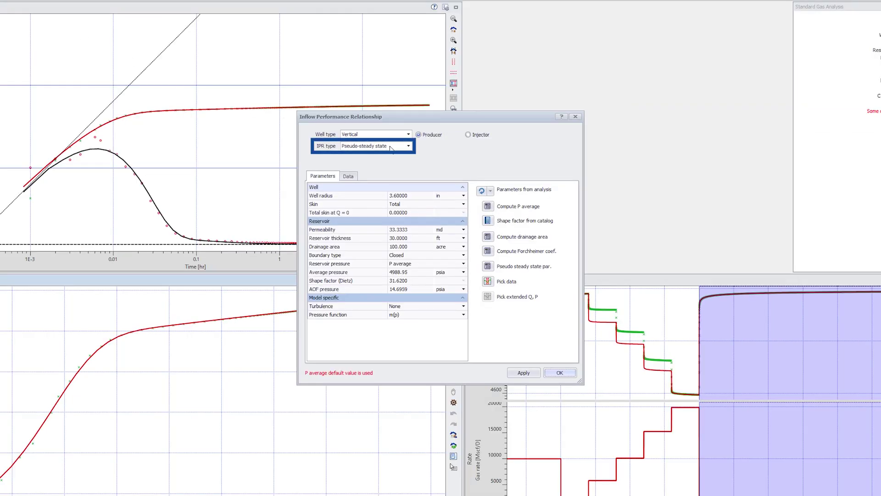
left_click(408, 146)
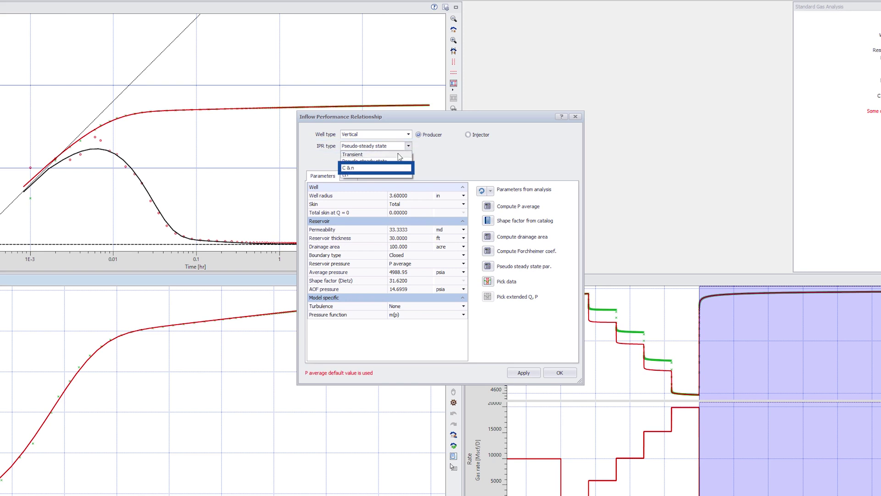
left_click(377, 167)
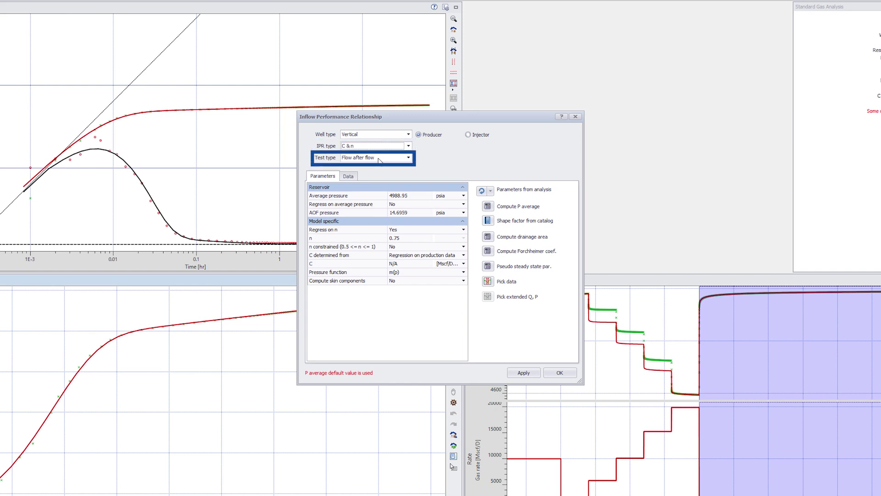
Pick rate steps #2 to #5 (5800 to 19850 Mscf/D) into the IPR data table
left_click(352, 178)
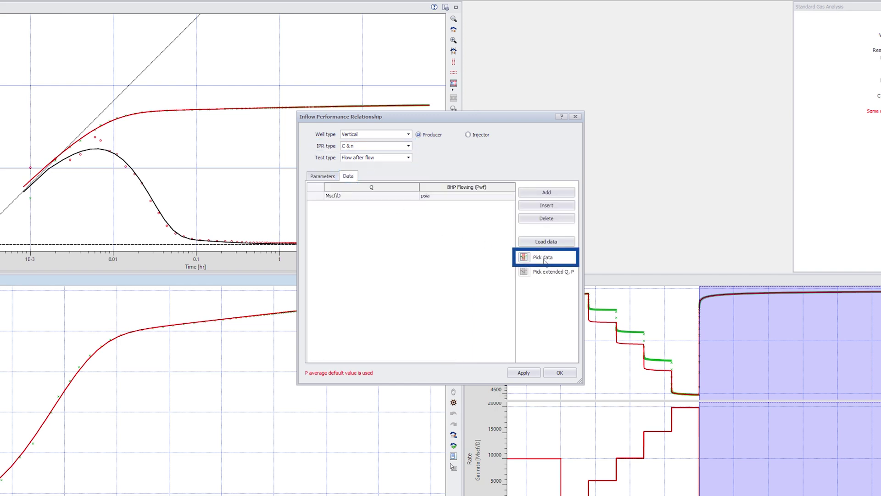
left_click(528, 259)
left_click(543, 208)
left_click_drag(519, 205, 480, 205)
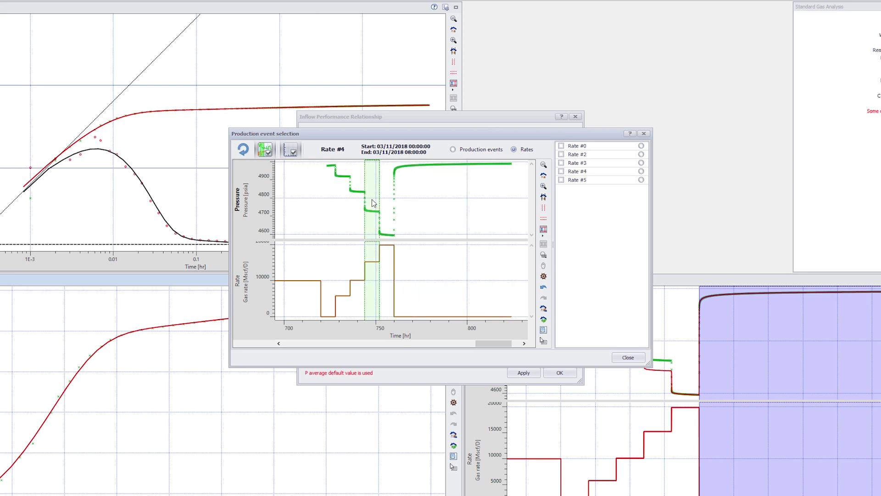
left_click(560, 145)
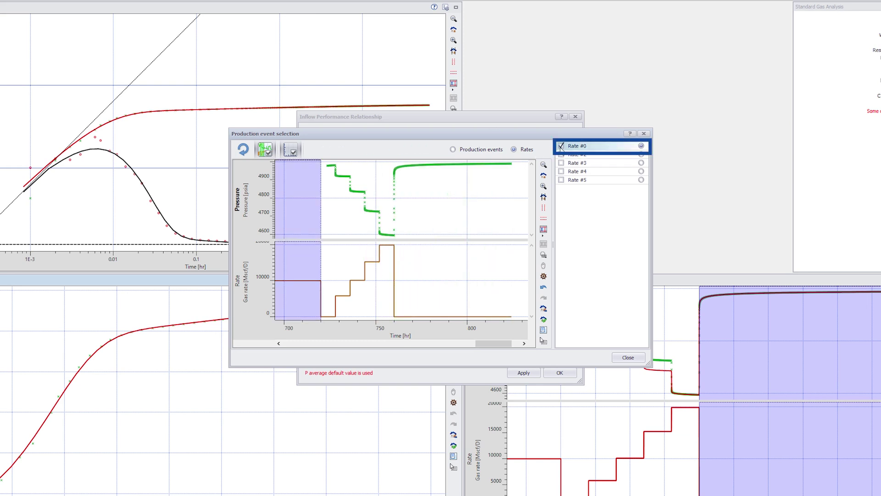
left_click(561, 146)
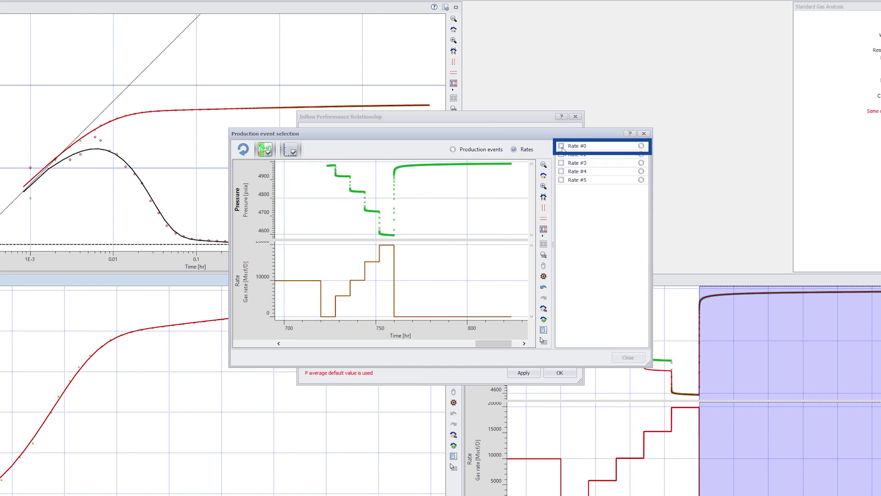
left_click(348, 177)
left_click(360, 181)
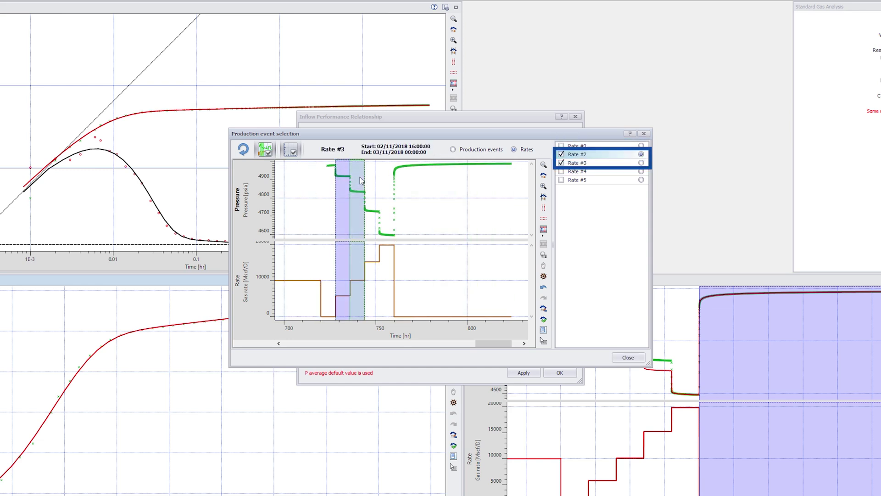
left_click(372, 184)
left_click(385, 187)
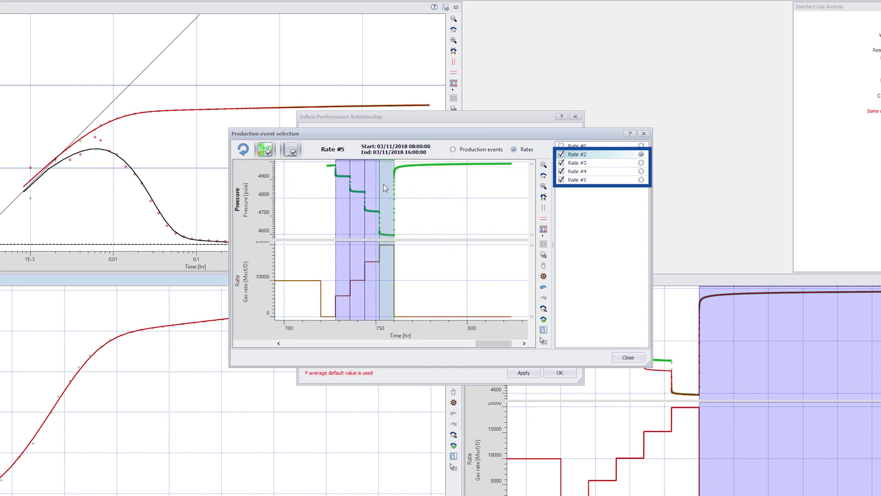
left_click(619, 358)
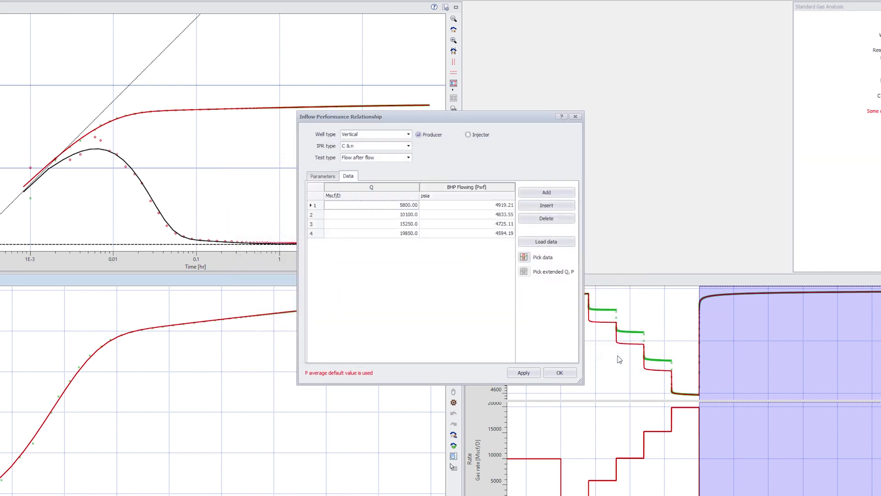
Take the IPR parameters from the analytical model
left_click(324, 176)
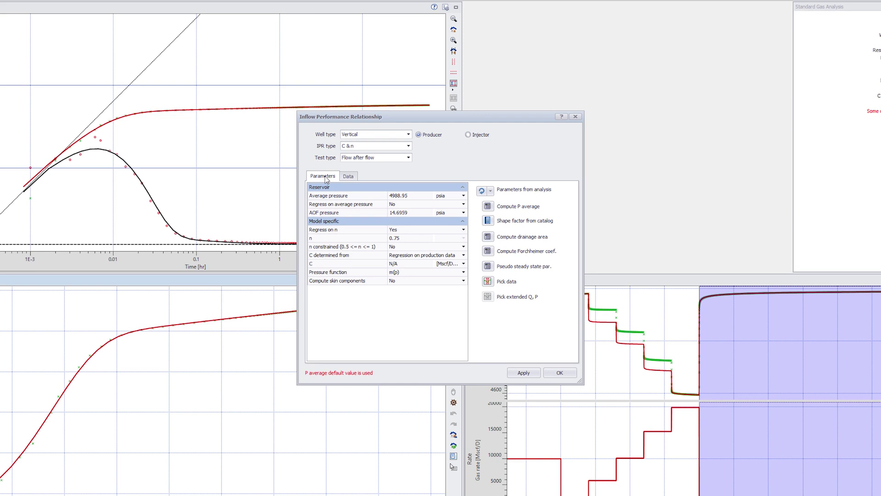
left_click(491, 191)
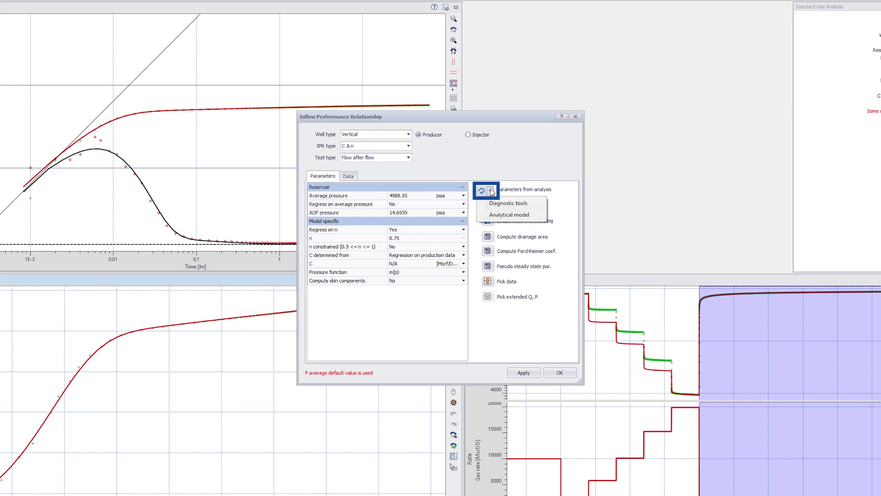
left_click(505, 215)
left_click(418, 196)
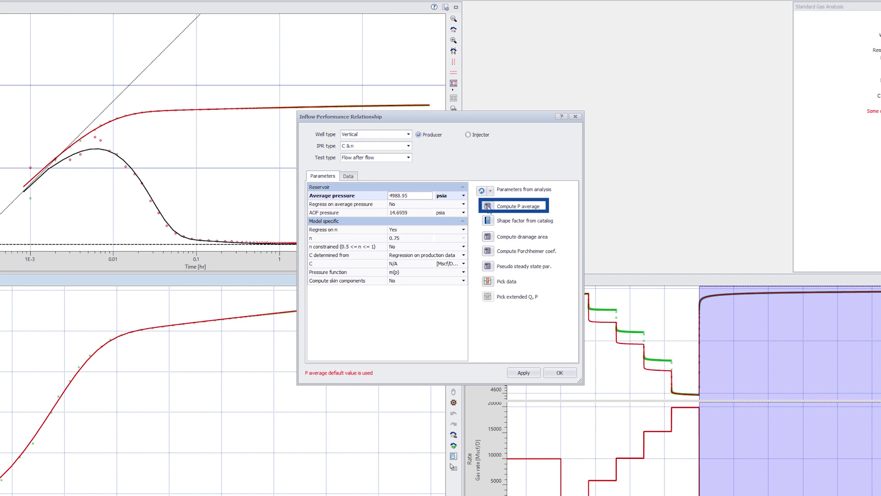
Set average pressure to 5000 psia and Compute skin components to Yes
left_click(360, 207)
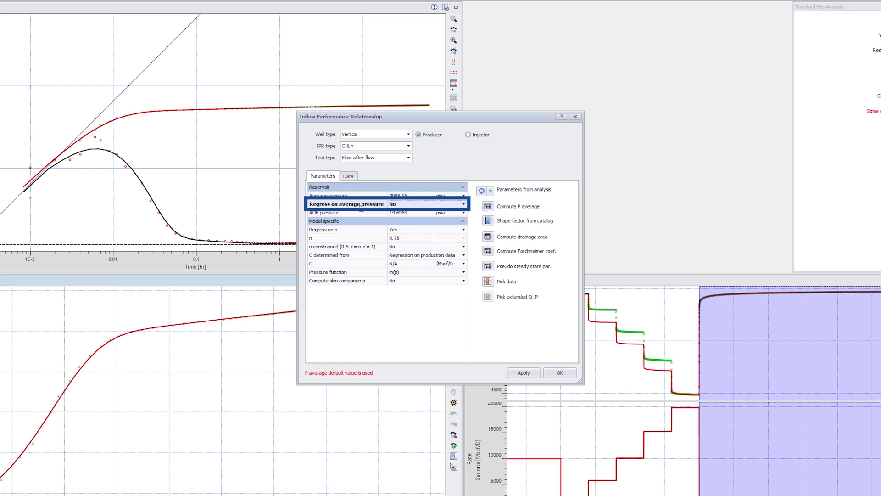
left_click(386, 195)
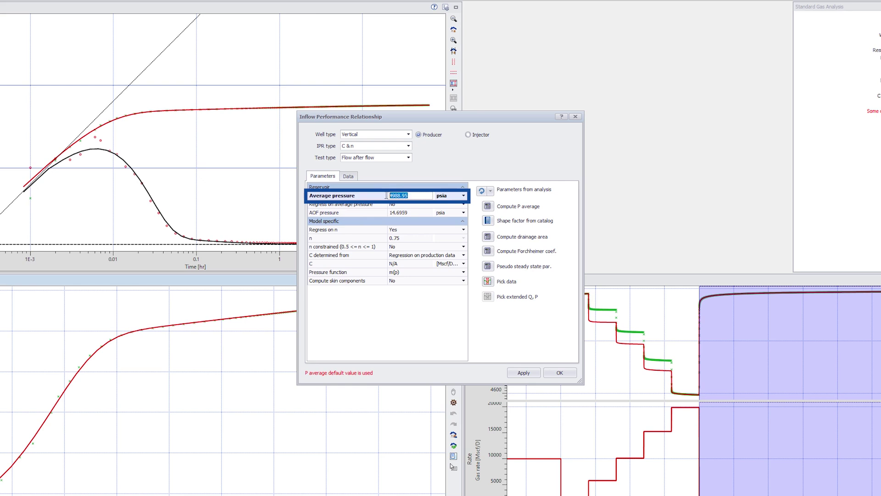
type("5000")
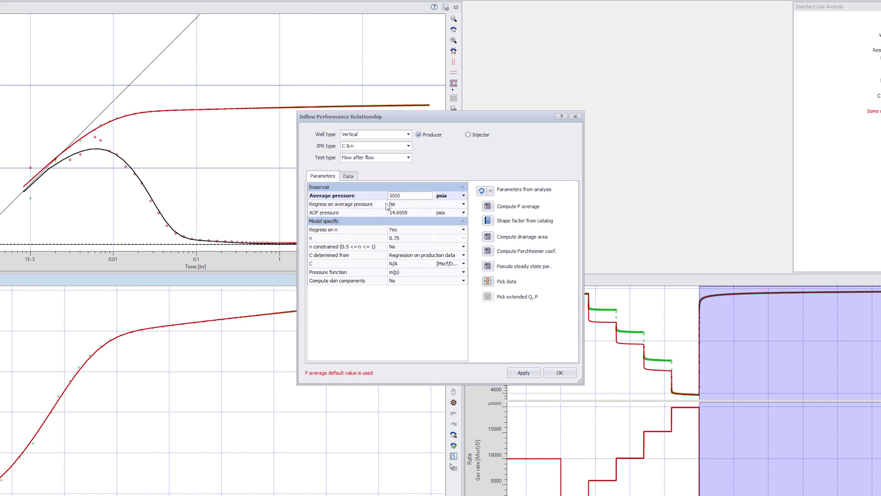
left_click(463, 281)
left_click(464, 281)
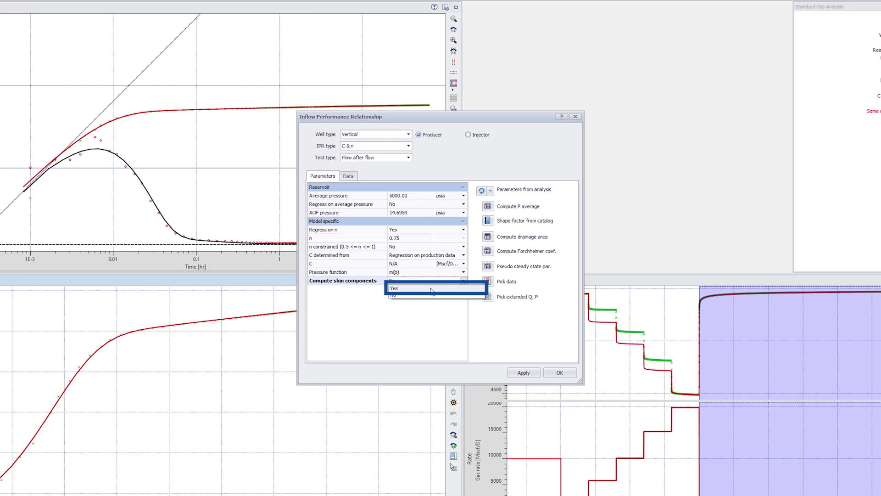
left_click(432, 288)
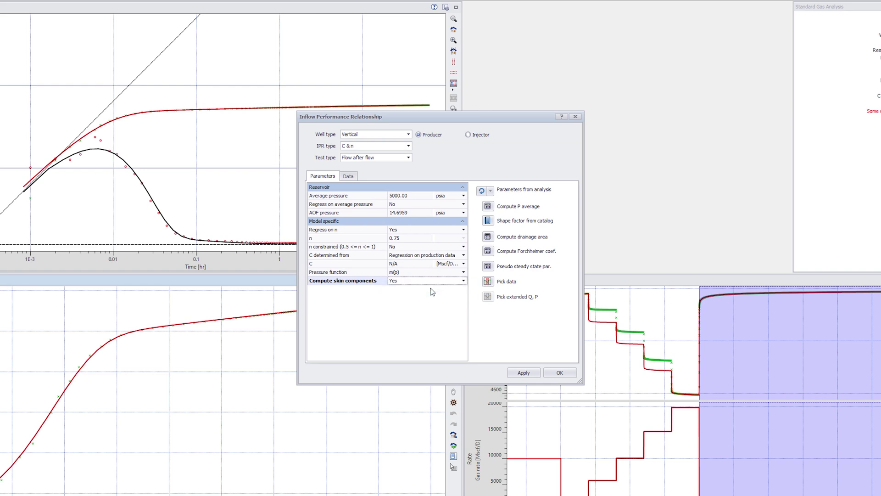
Compute the C & n IPR (n 0.771965, skin 9.26112) and create the IPR plot
left_click(512, 373)
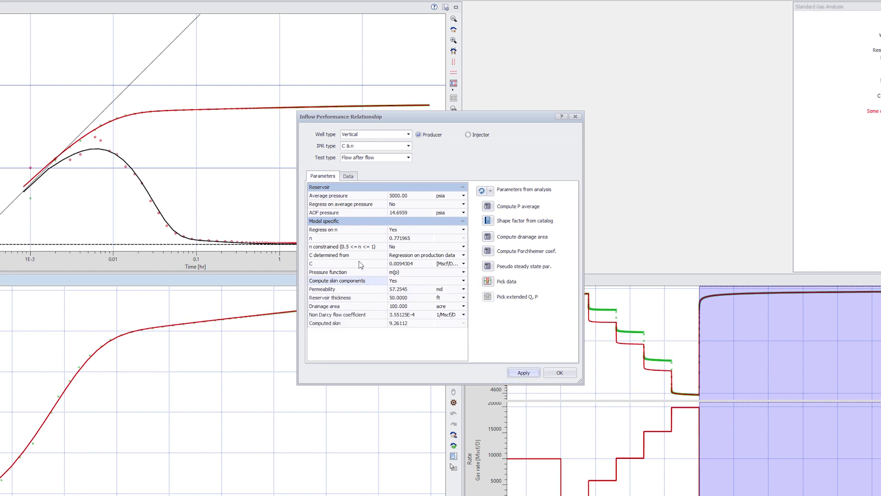
left_click(354, 237)
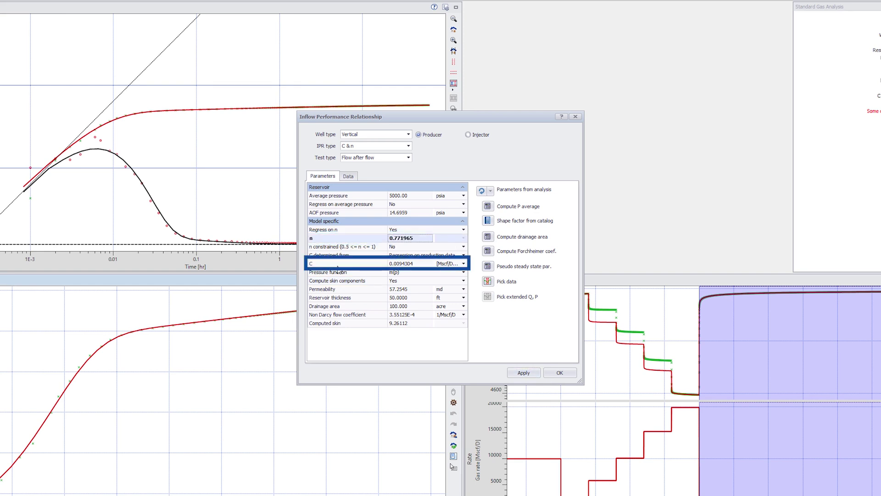
left_click(370, 322)
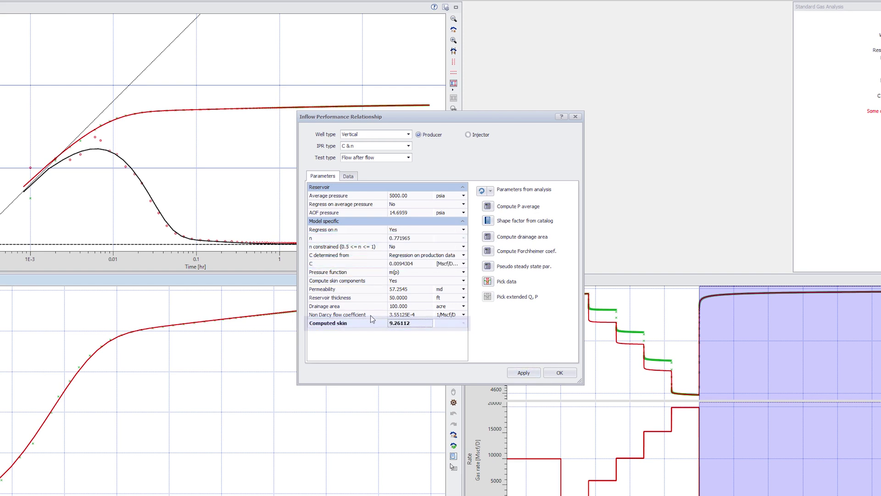
left_click(370, 315)
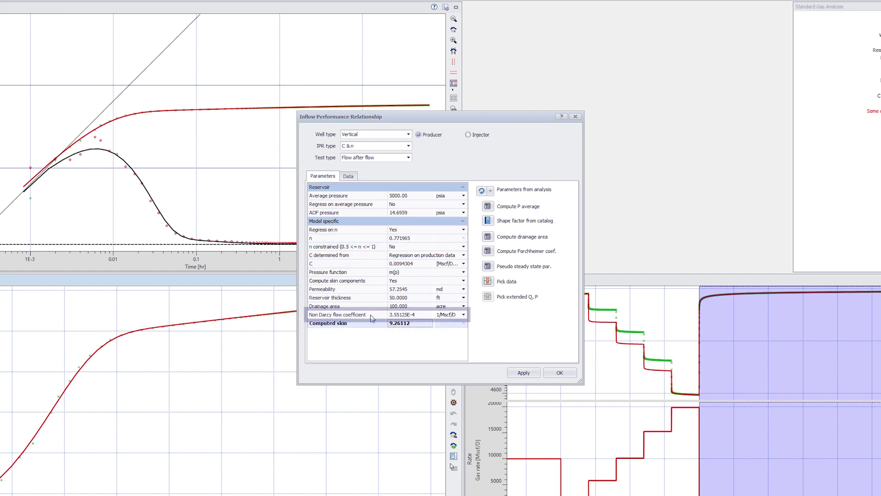
left_click(335, 237)
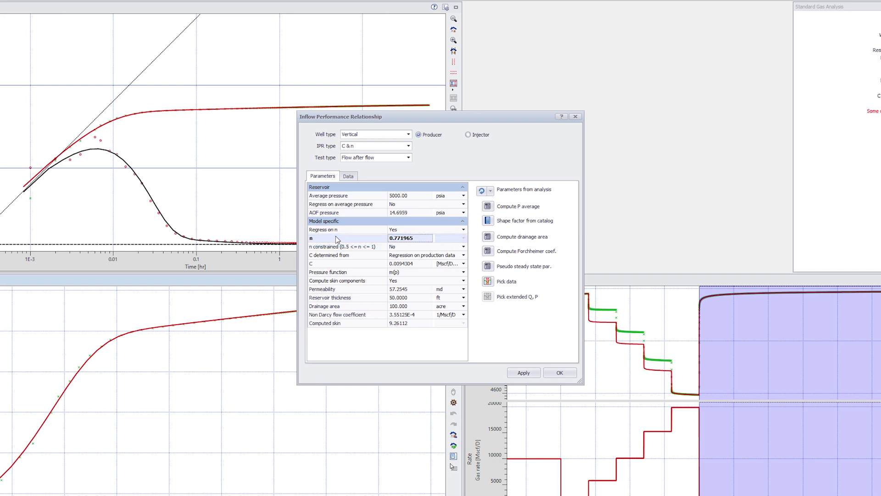
left_click(553, 373)
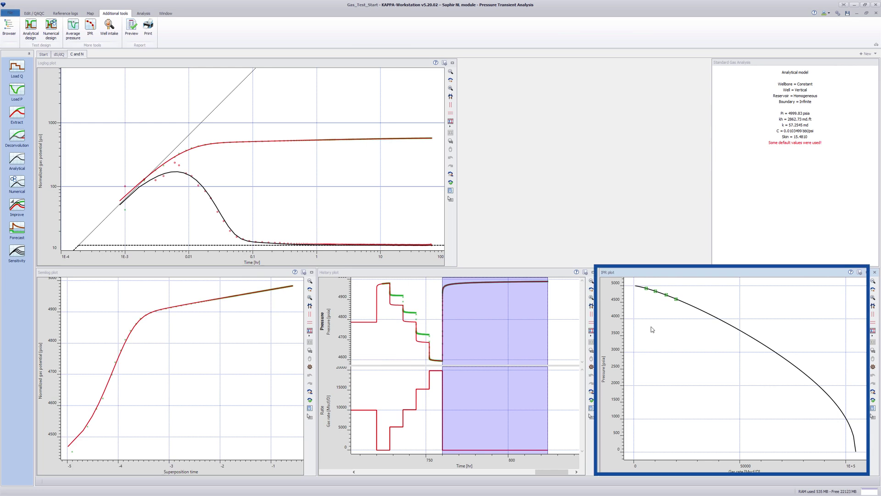
Maximize the IPR plot, switch it to log-log C&n display, and show results (AOF 1.04707E+5 Mscf/D)
double_click(653, 279)
right_click(502, 278)
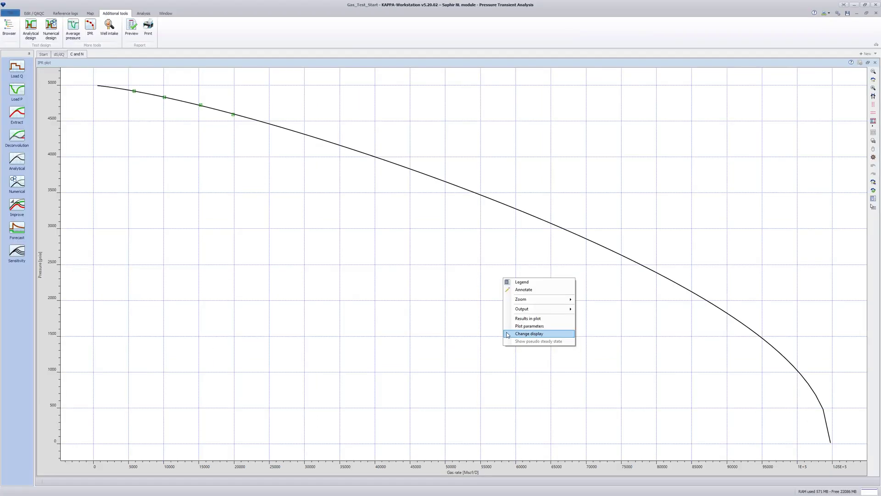
left_click(396, 312)
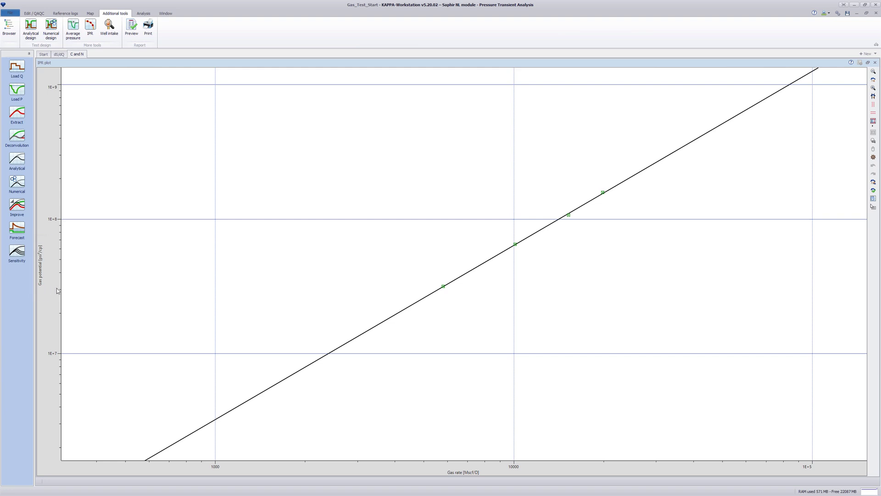
right_click(130, 293)
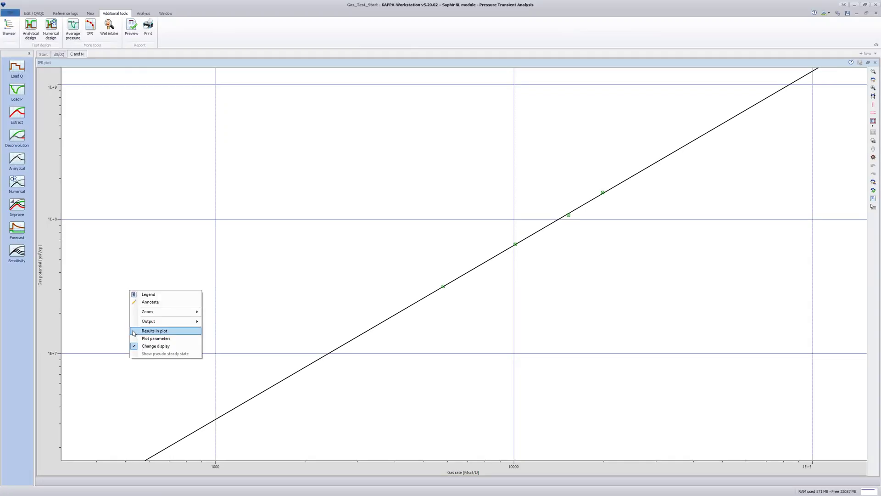
left_click(154, 331)
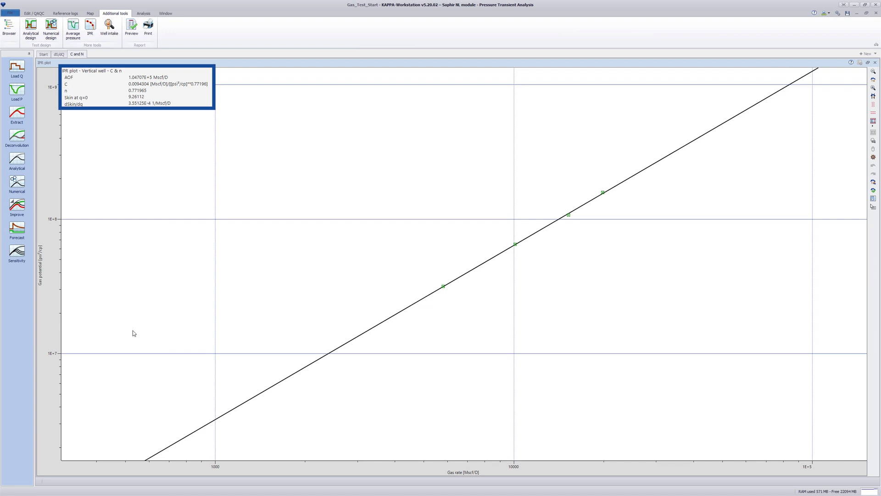
Send the C & n IPR skin results (Skin0 9.26112, dS/dQ 3.55128E-4) to the analytical model
double_click(154, 64)
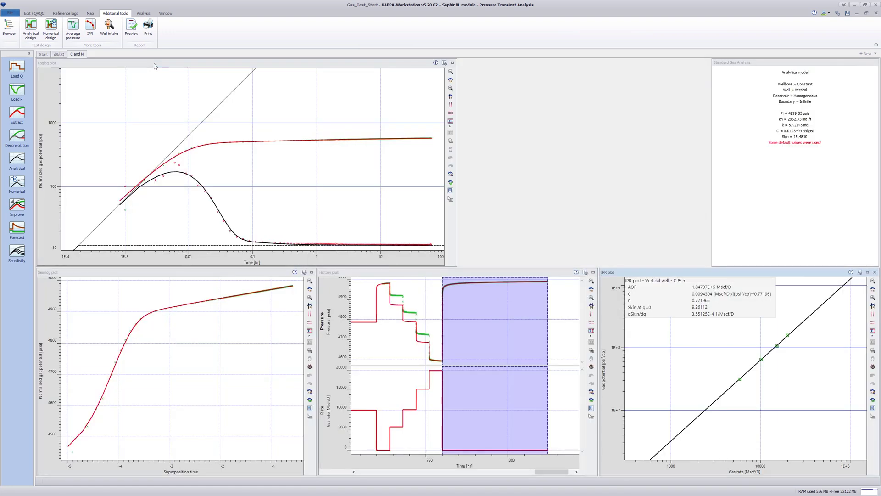
left_click(144, 14)
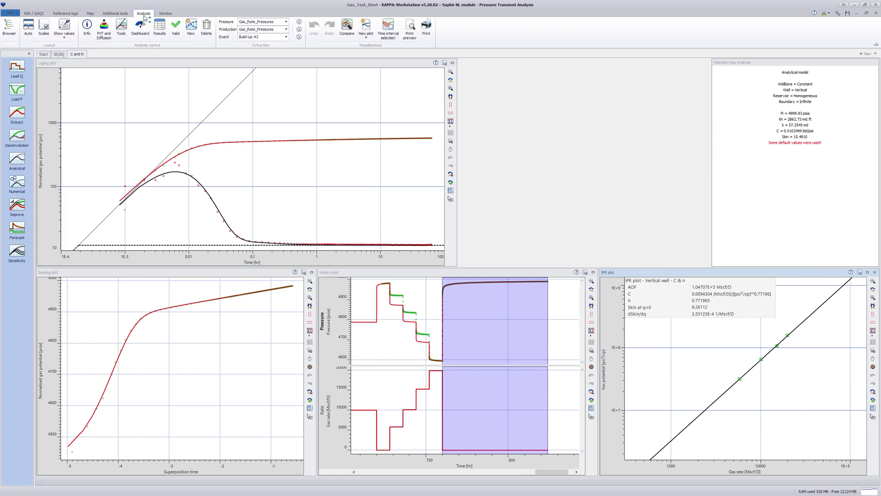
left_click(144, 29)
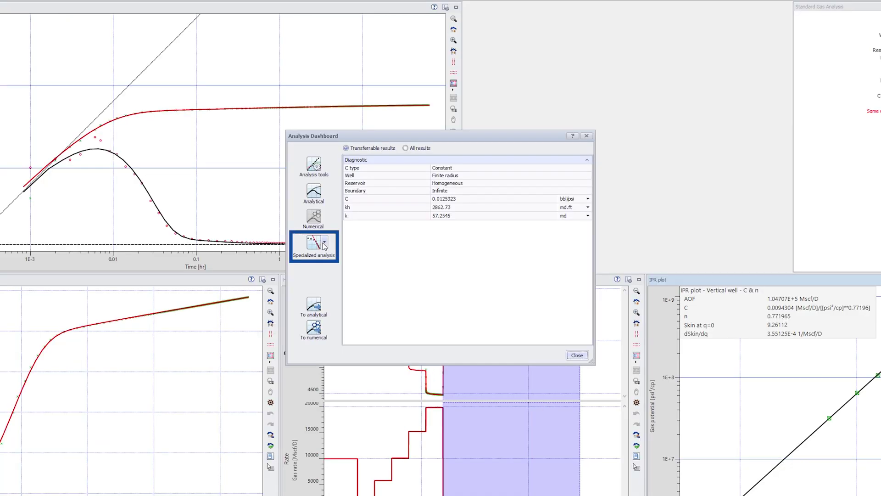
left_click(324, 243)
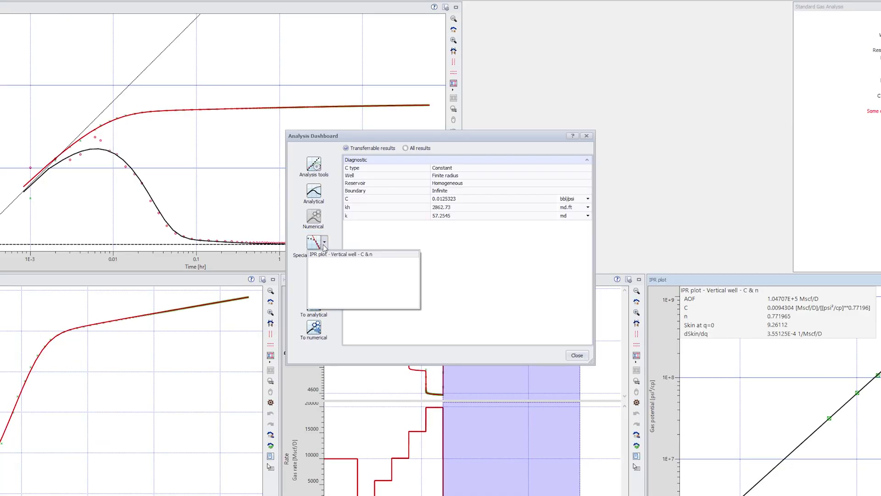
left_click(329, 255)
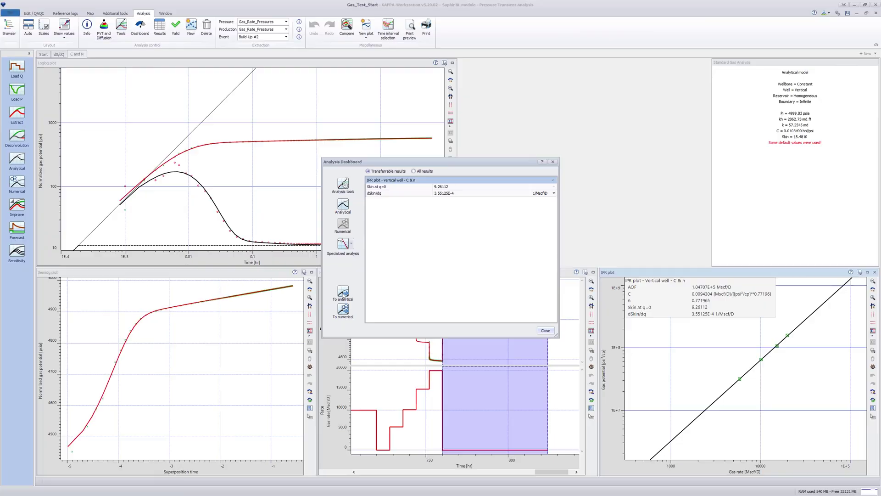
left_click(315, 309)
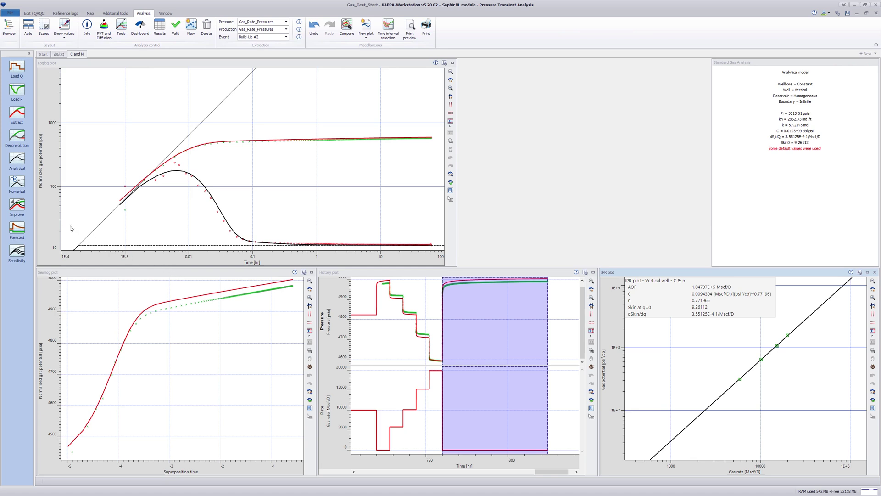
Regress only Skin and dS/dQ against the Gas_Rate_Pressures history, keeping C and k fixed
left_click(17, 206)
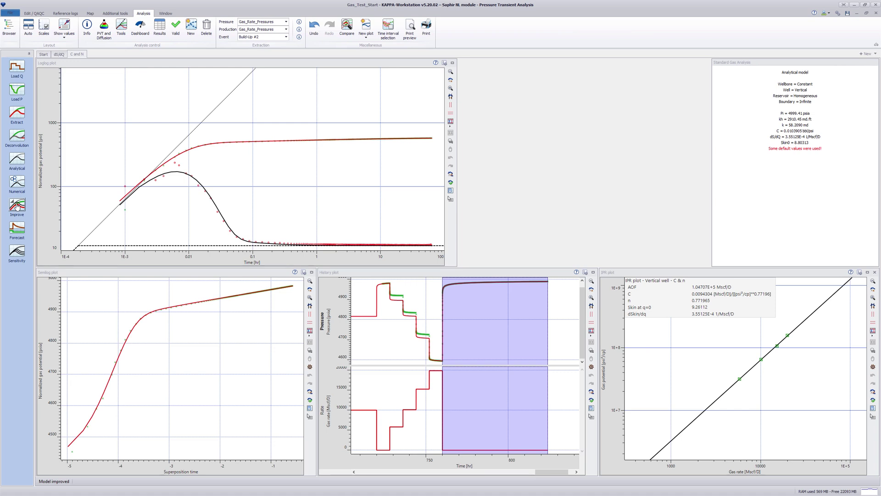
left_click(17, 207)
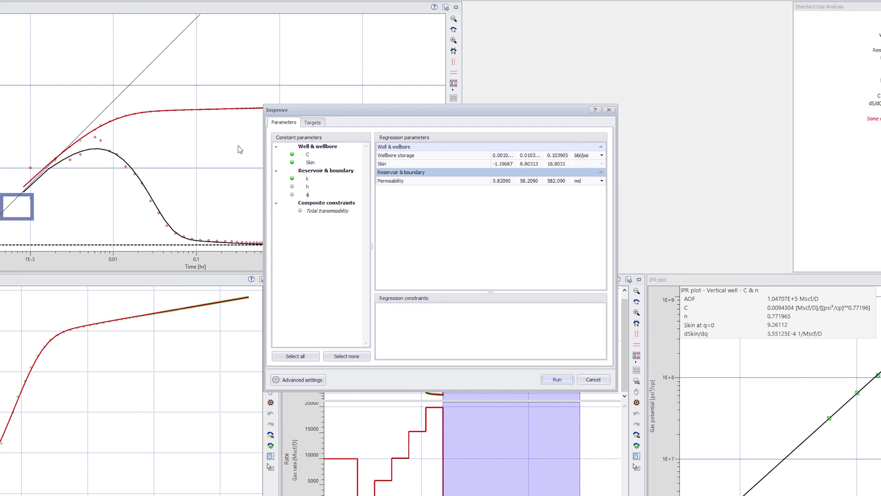
left_click(313, 122)
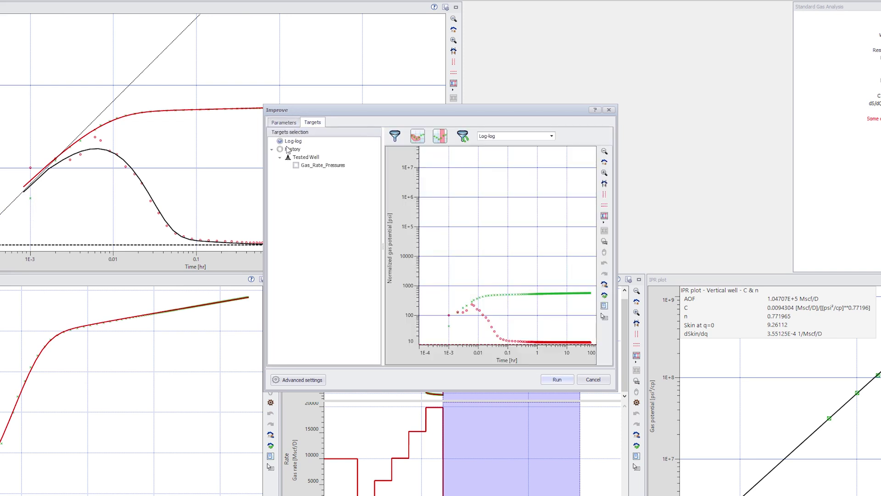
left_click(281, 150)
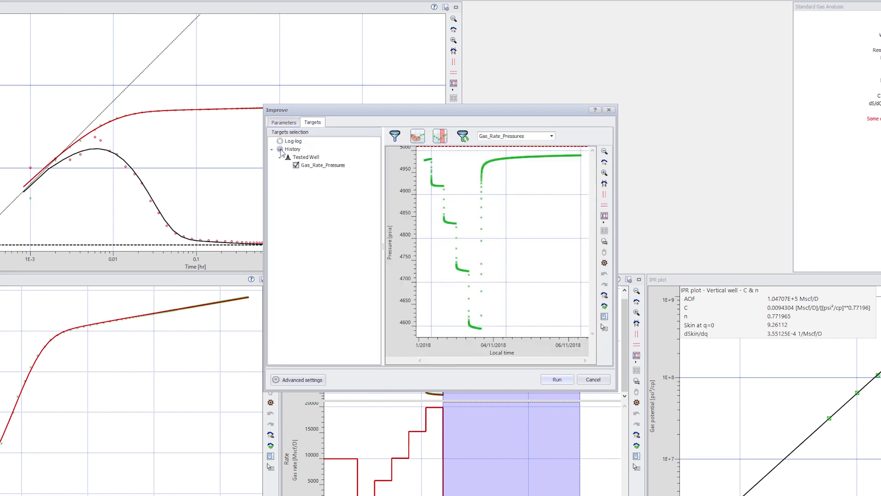
left_click(283, 123)
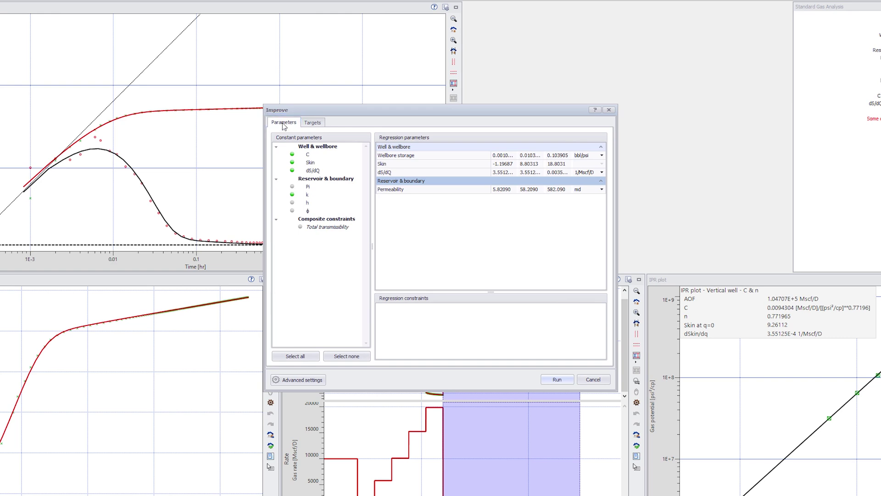
left_click(292, 154)
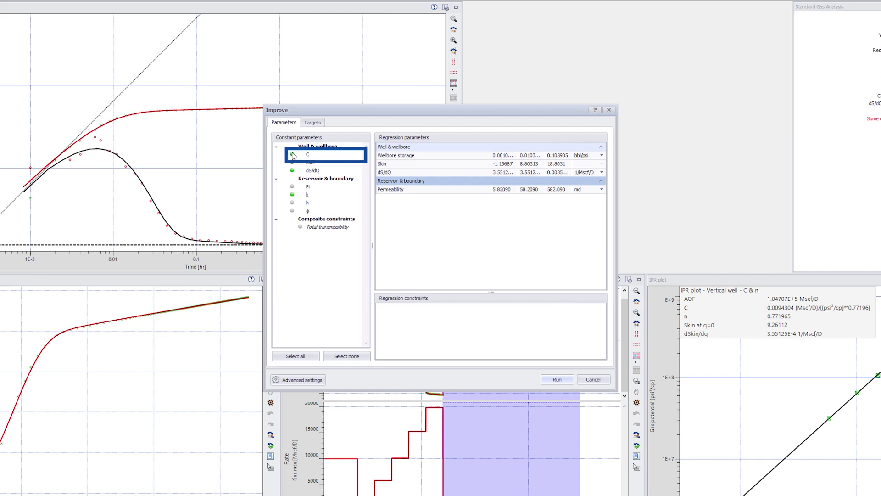
left_click(292, 194)
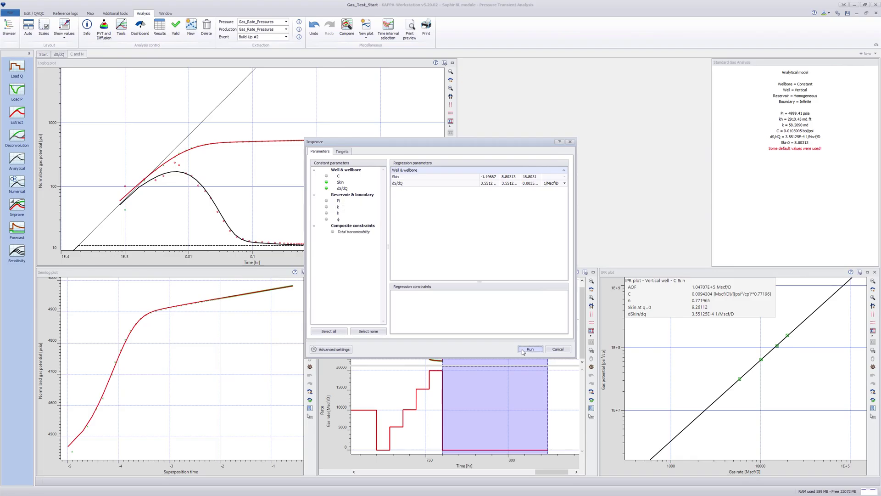
left_click(557, 379)
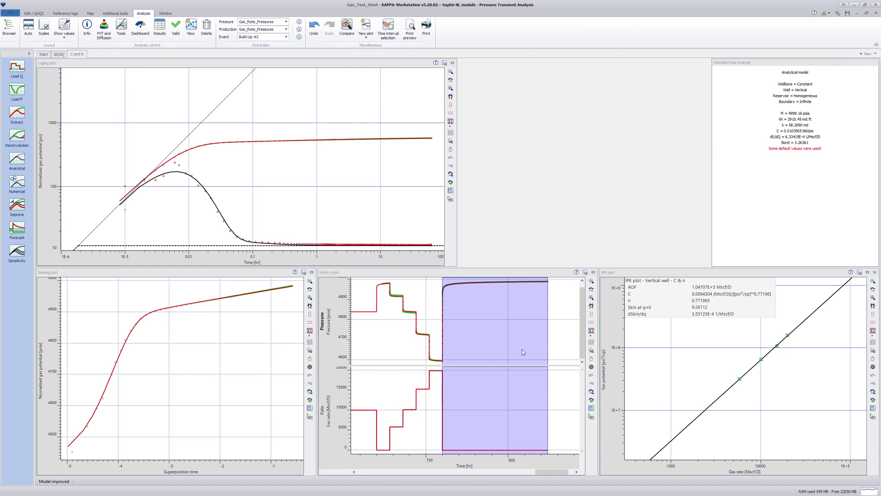
Create a new analysis named 'LIT'
left_click(190, 30)
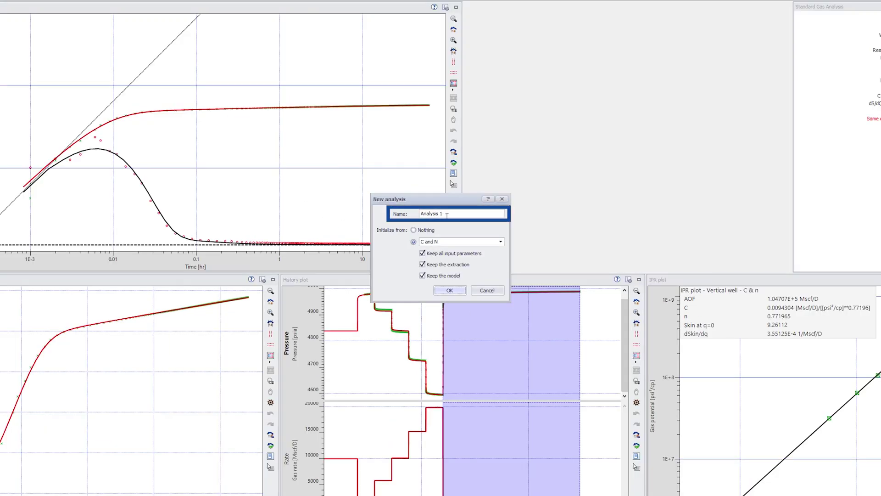
type("LIT")
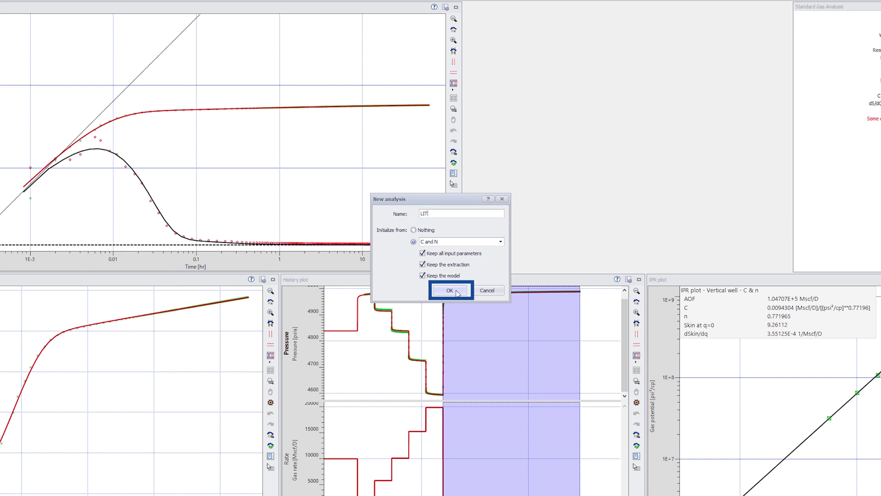
left_click(450, 290)
Recompute the IPR with the LIT type, giving A 4539.13, B 0.171626, skin 6.29455
right_click(722, 337)
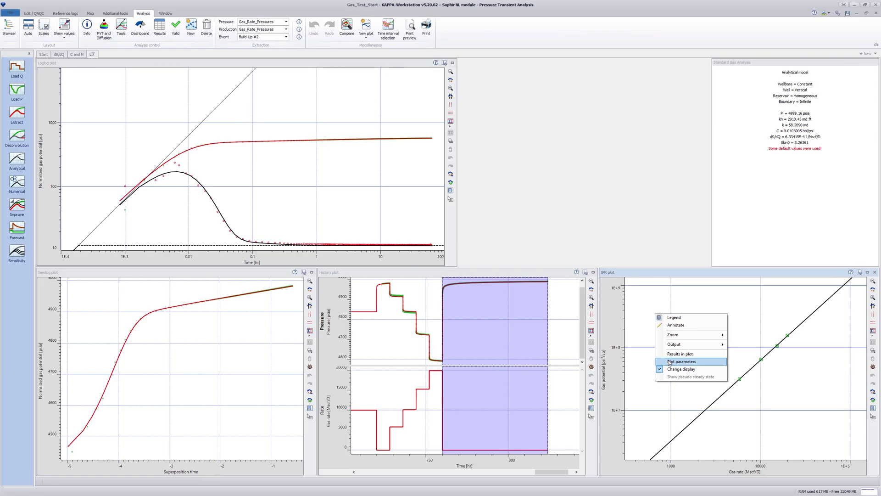
left_click(609, 332)
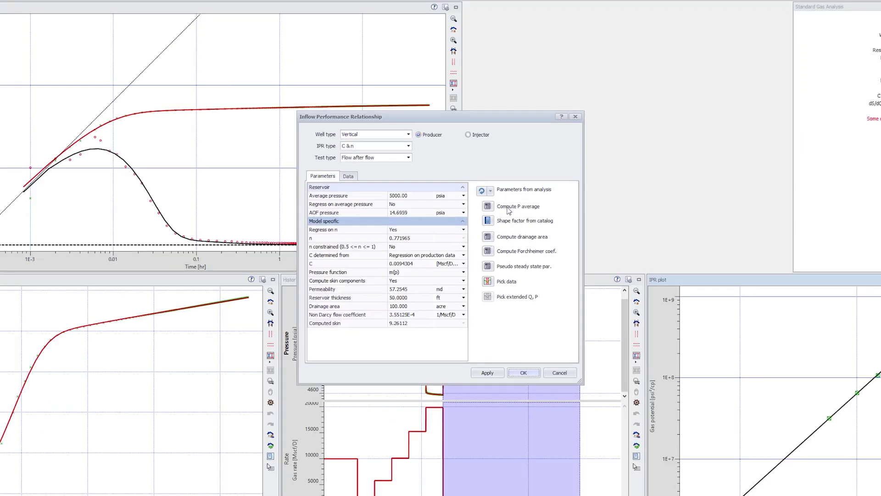
left_click(408, 146)
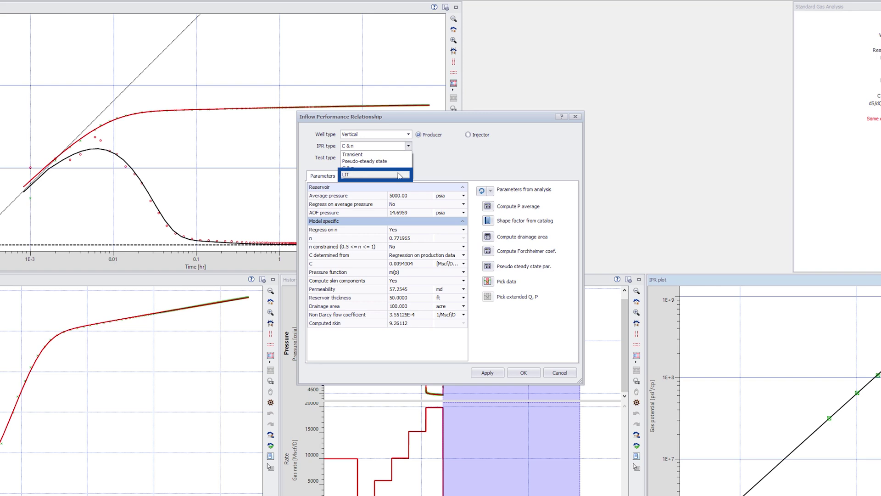
left_click(399, 175)
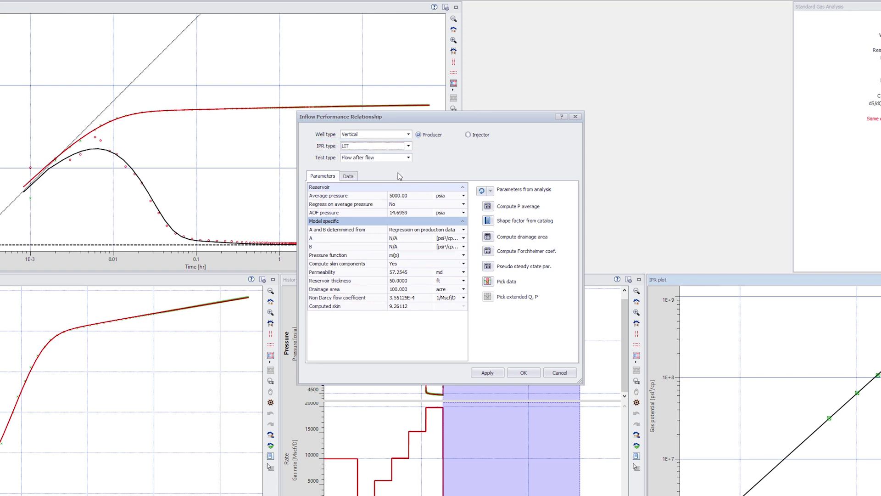
left_click(479, 374)
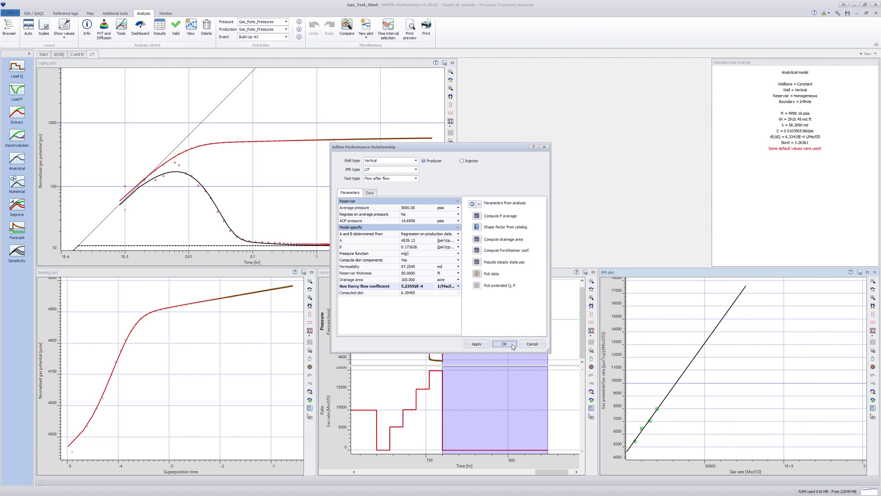
left_click(504, 344)
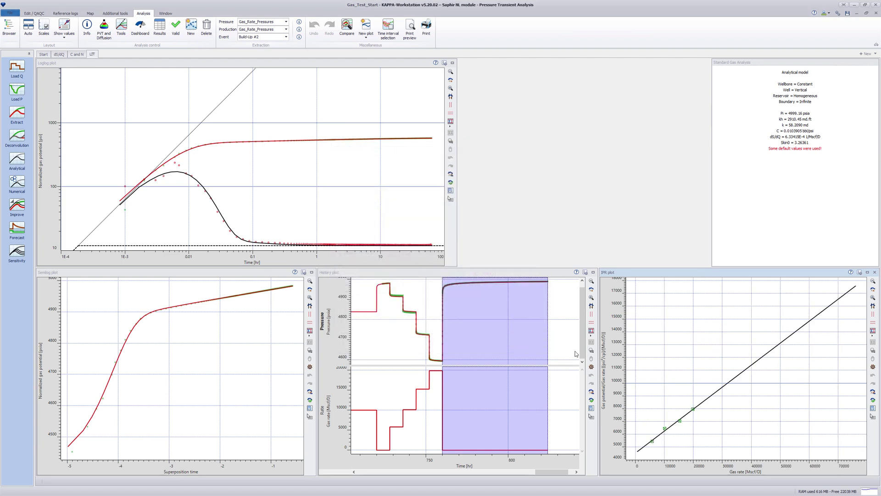
Display the LIT results on the IPR plot and send Skin0 6.29455 and dS/dQ 5.23592E-4 to the analytical model
right_click(677, 347)
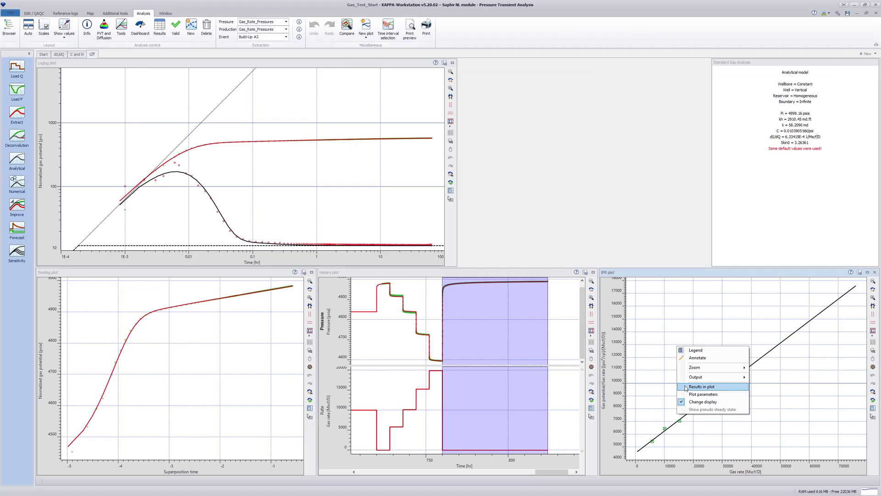
left_click(631, 367)
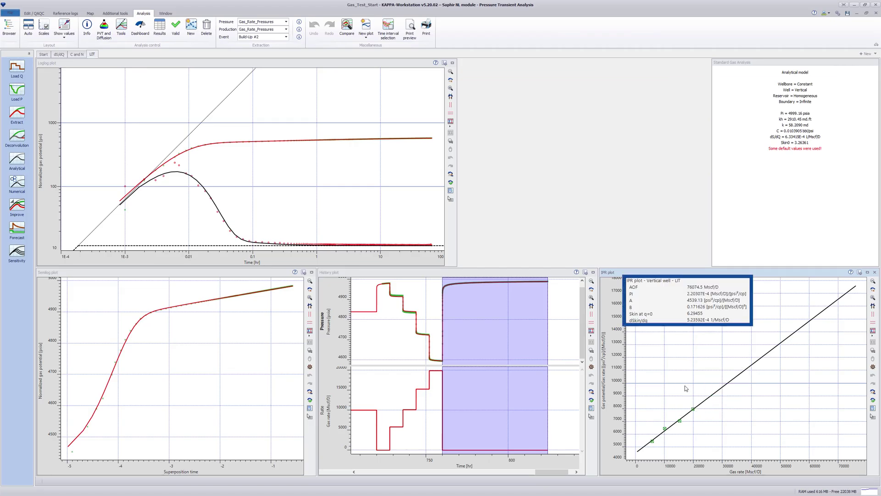
left_click(140, 31)
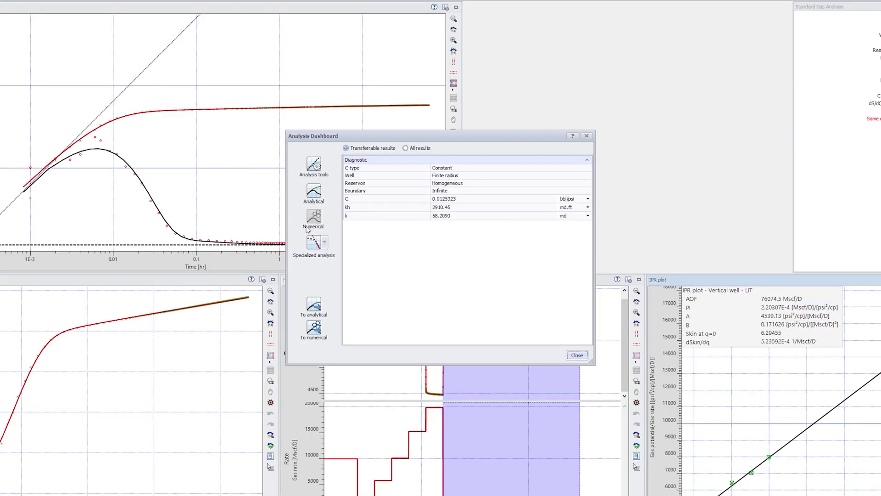
left_click(324, 241)
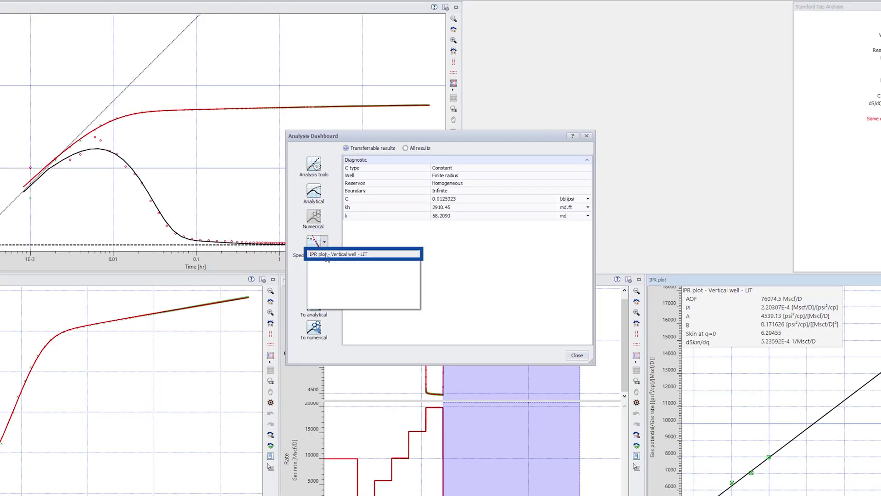
left_click(327, 253)
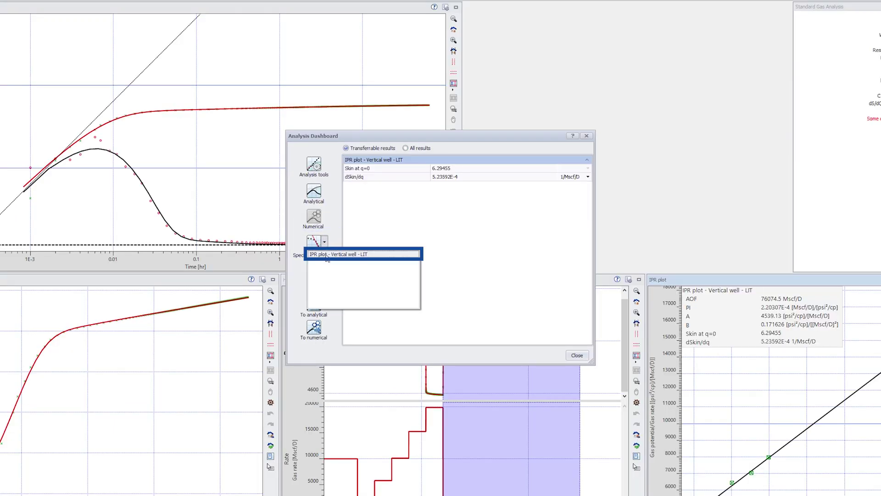
left_click(370, 331)
left_click(316, 305)
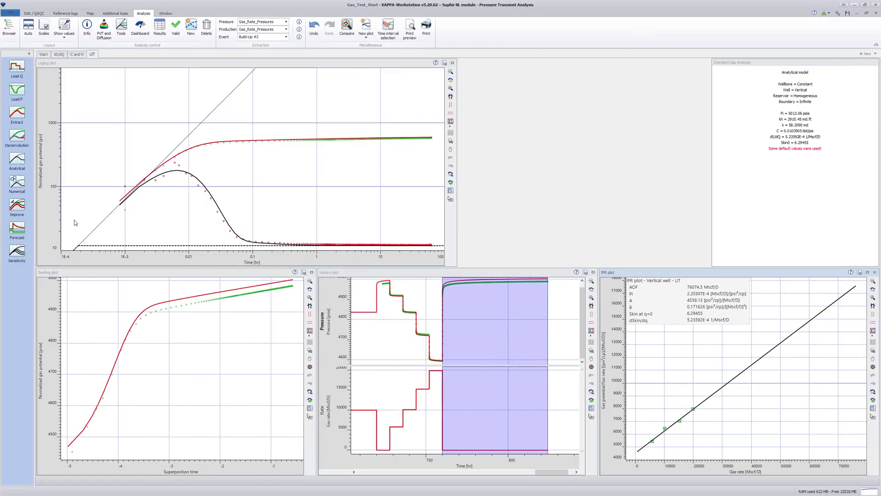
Run a regression against the full History target with C and k fixed, fitting only skin and dS/dQ
left_click(20, 205)
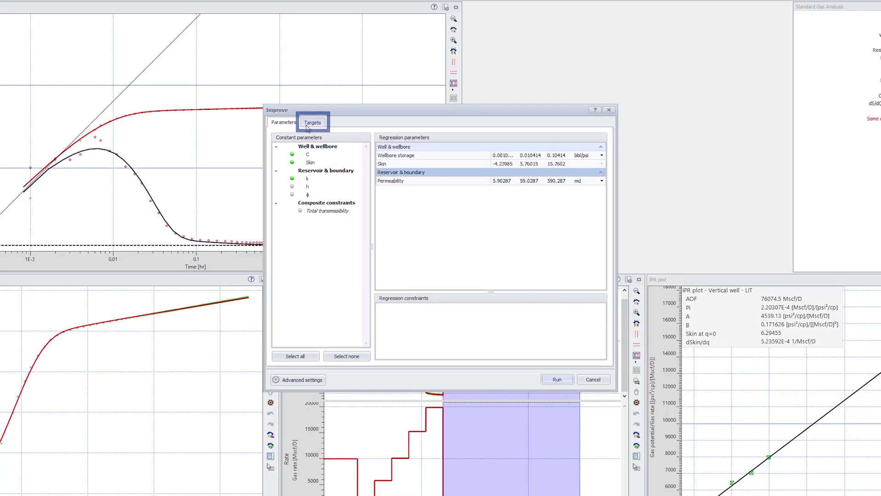
left_click(313, 123)
left_click(281, 150)
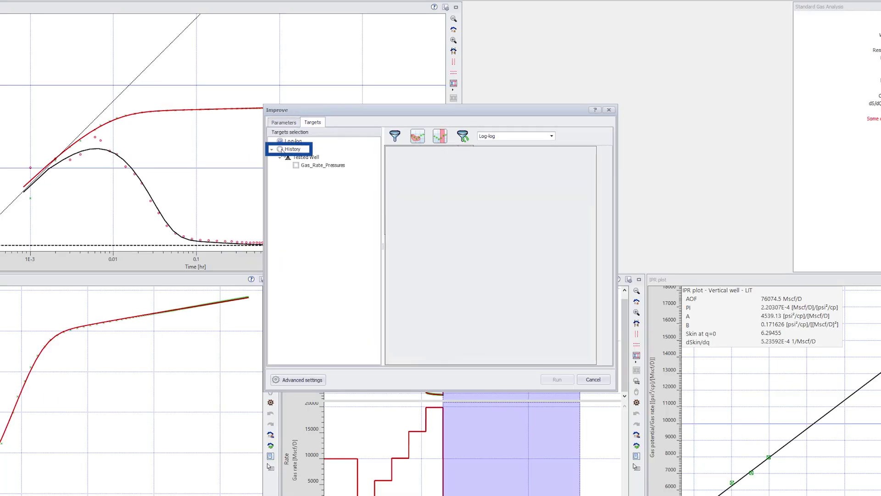
left_click(285, 123)
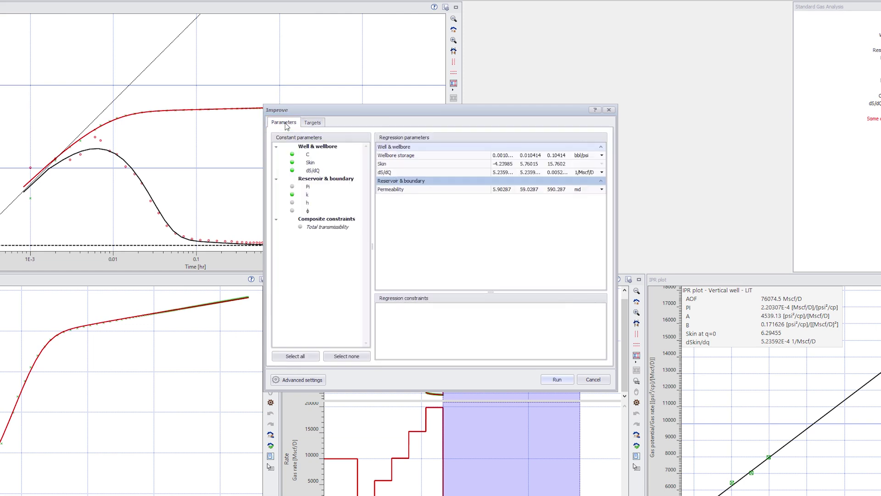
left_click(292, 154)
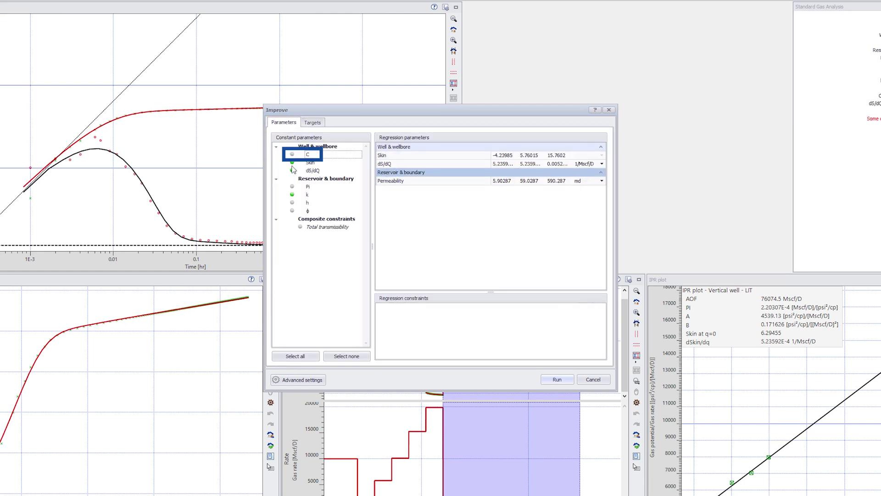
left_click(293, 195)
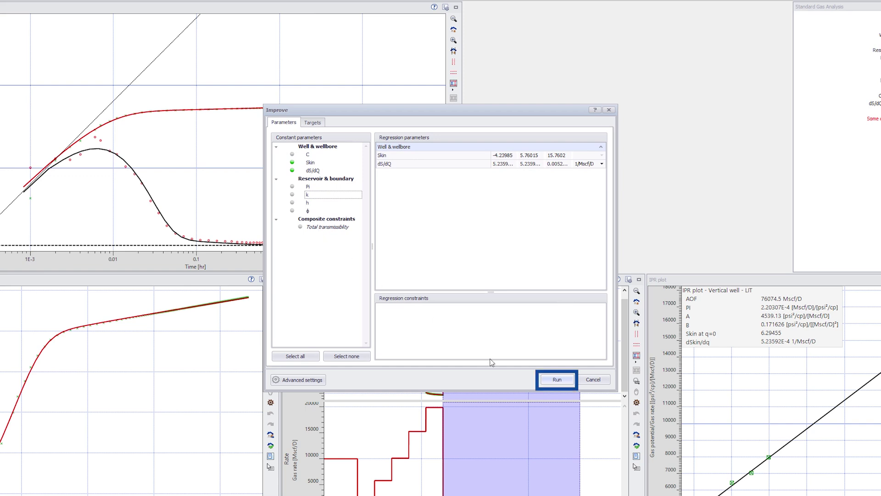
left_click(557, 381)
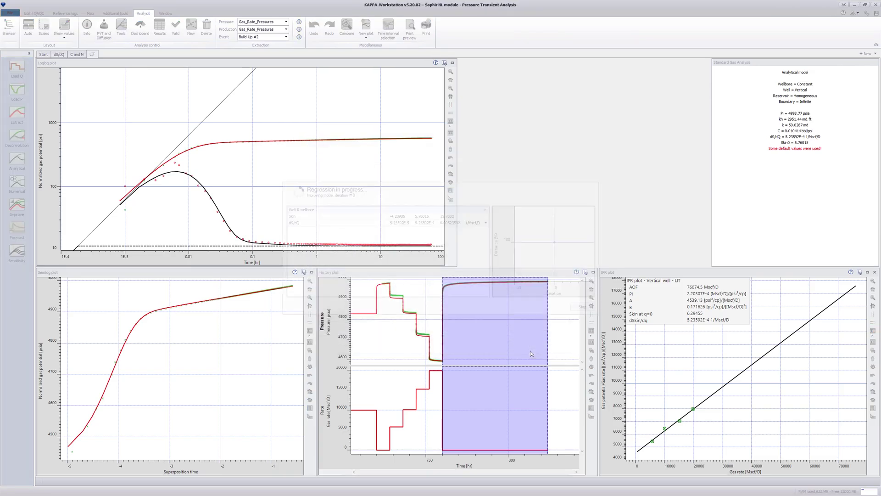